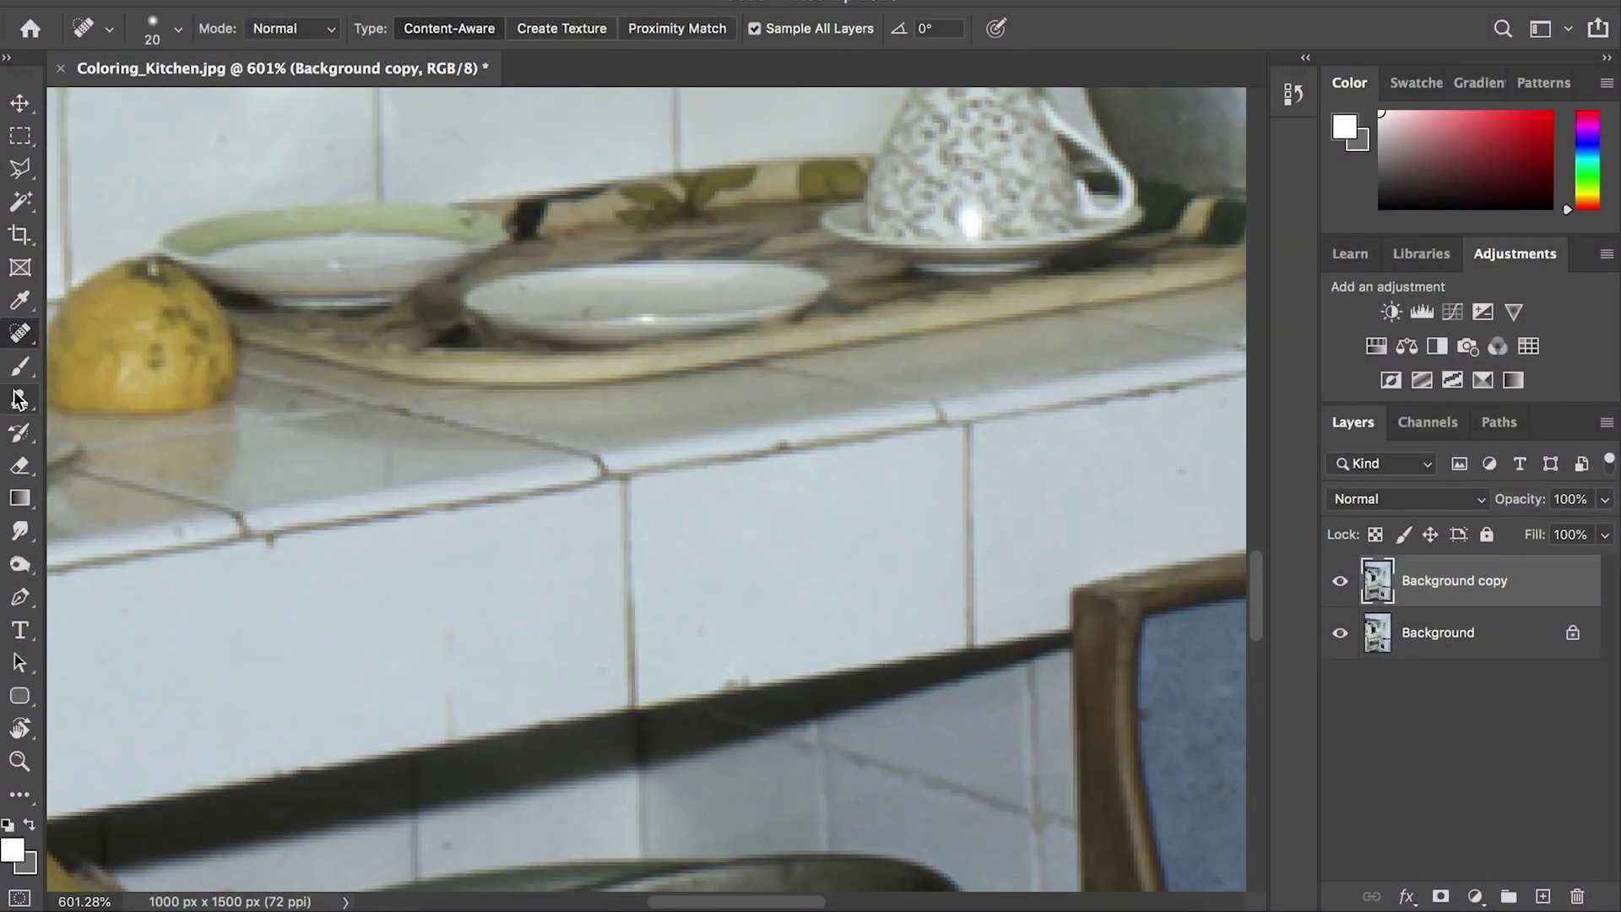
Step: Remove specks from the countertop, tiles and under-counter shelf, alternating Clone Stamp and Spot Healing
{"action": "left_click", "coordinate": [18, 398]}
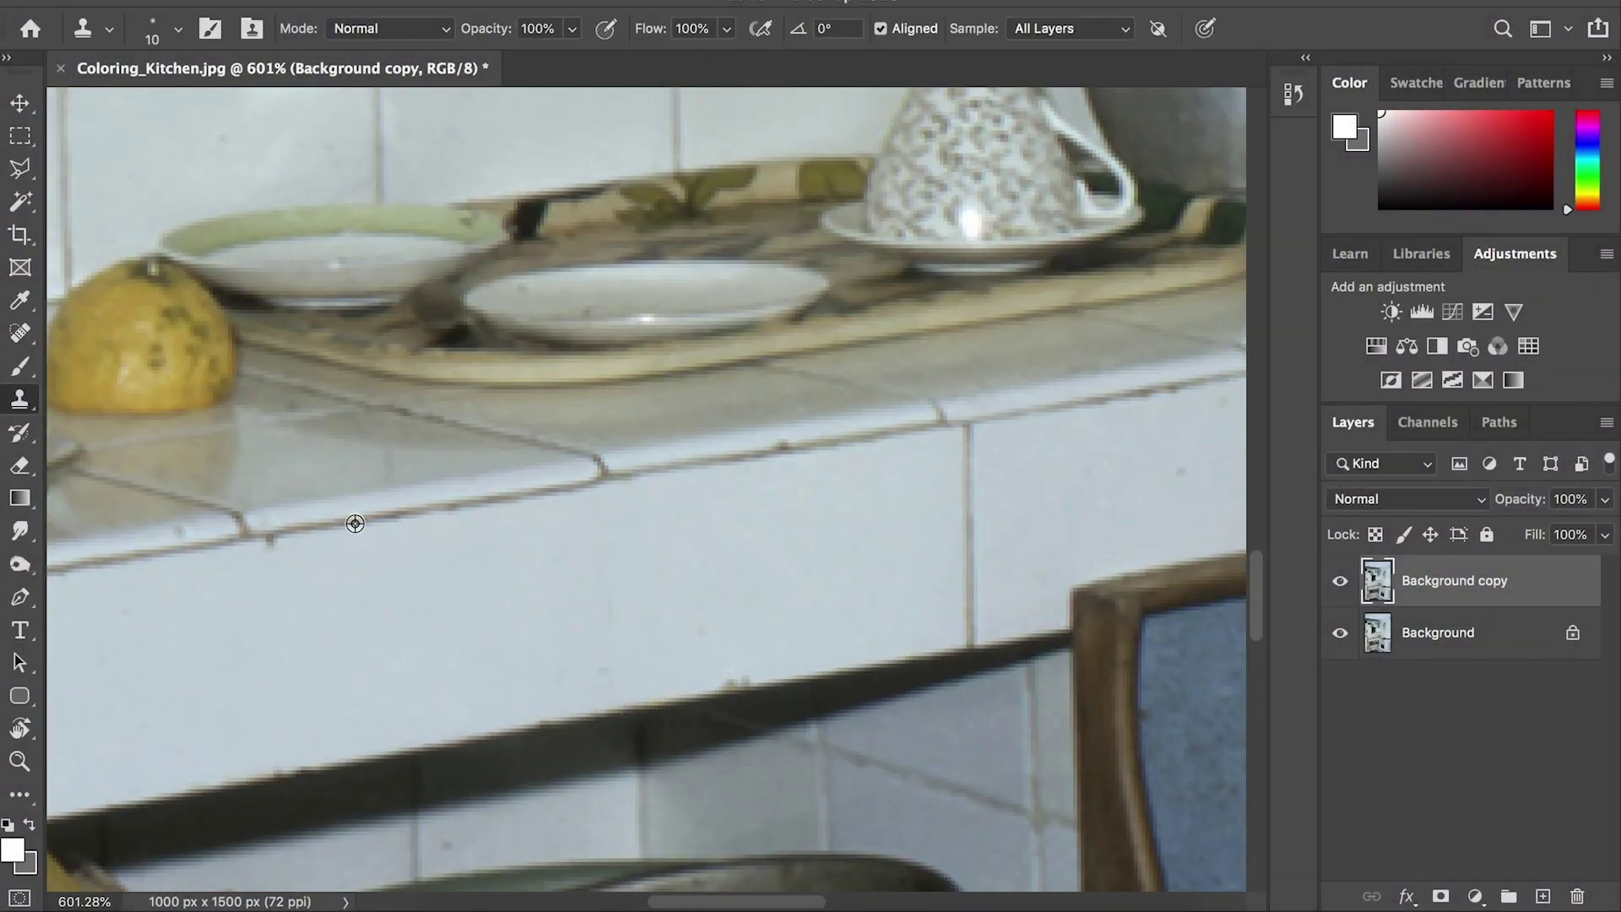
{"action": "scroll", "coordinate": [501, 457], "scroll_direction": "right", "scroll_amount": 5}
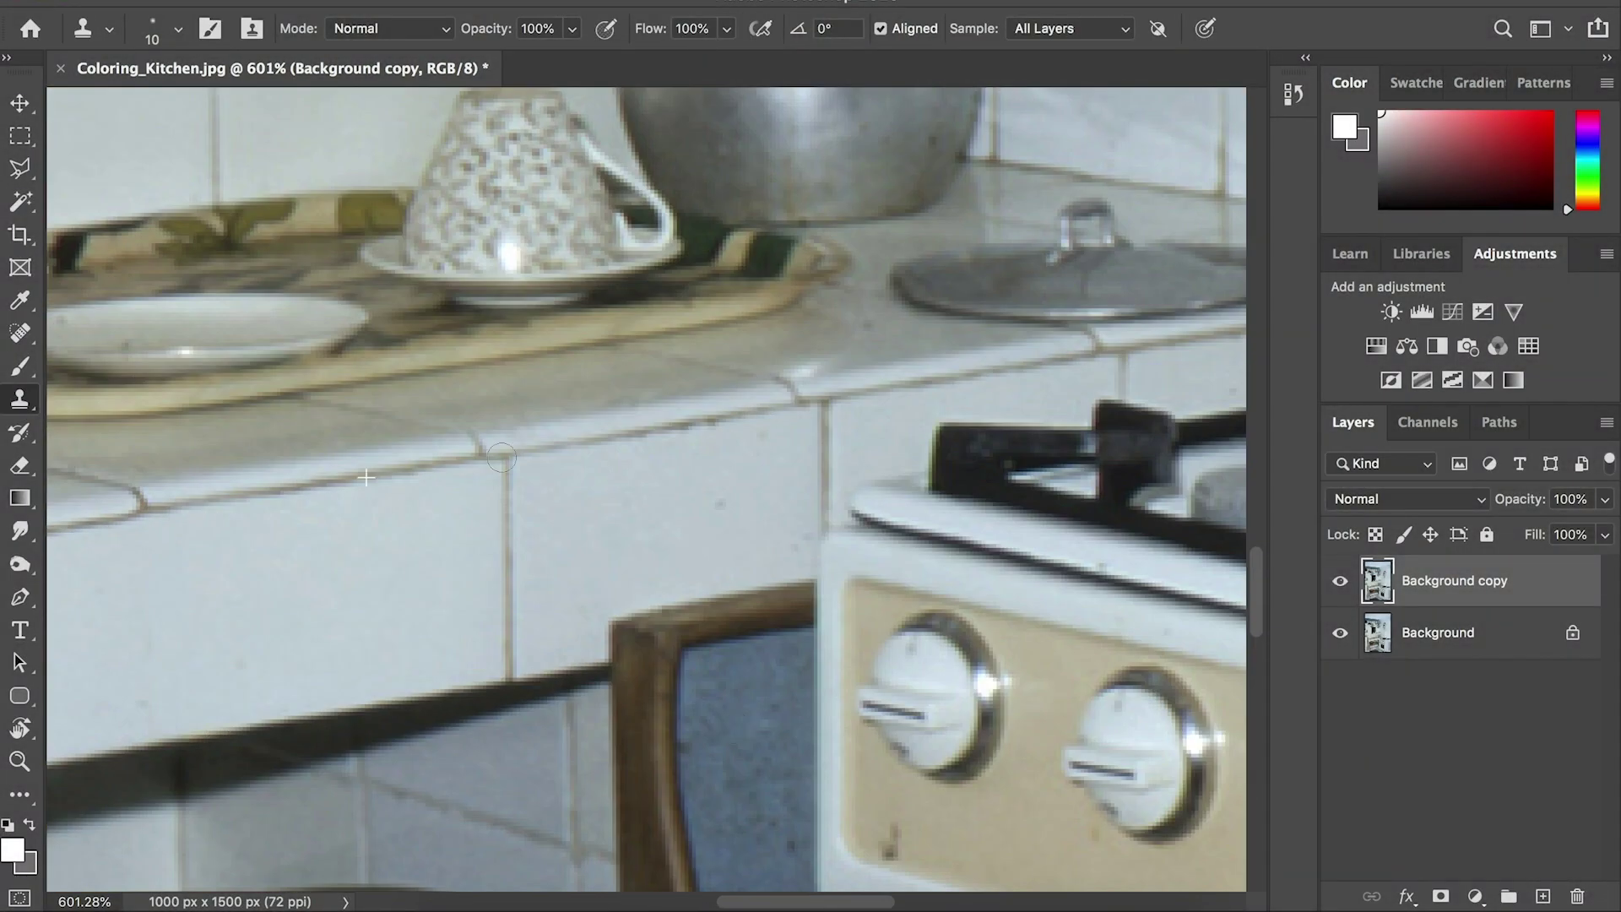
{"action": "key", "text": "j"}
{"action": "scroll", "coordinate": [411, 507], "scroll_direction": "right", "scroll_amount": 3}
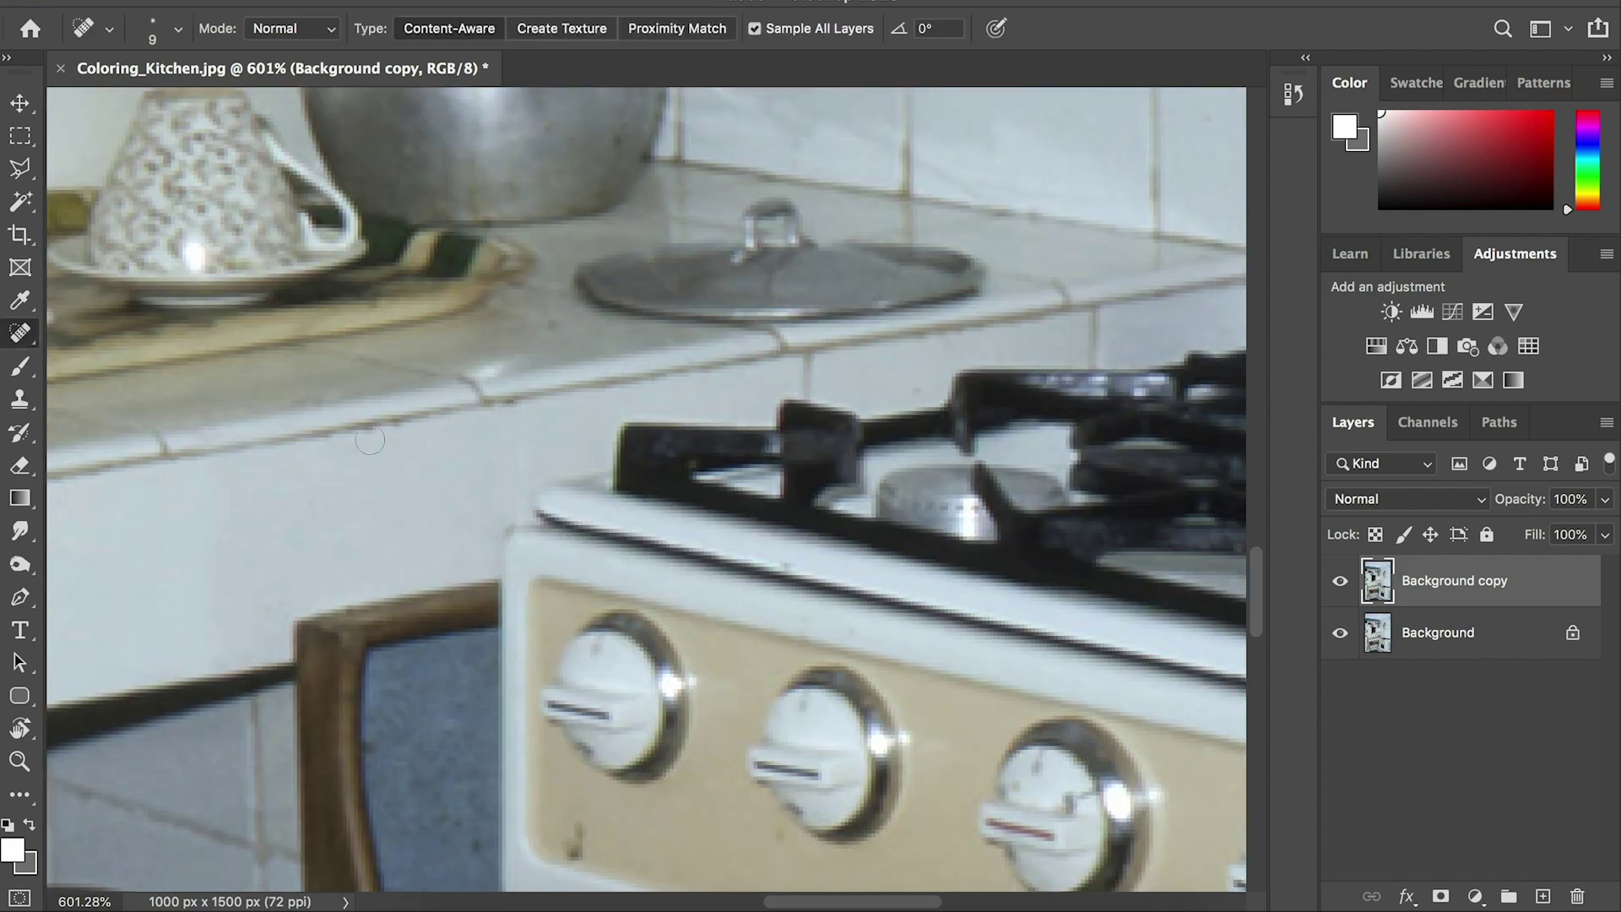
{"action": "key", "text": "s"}
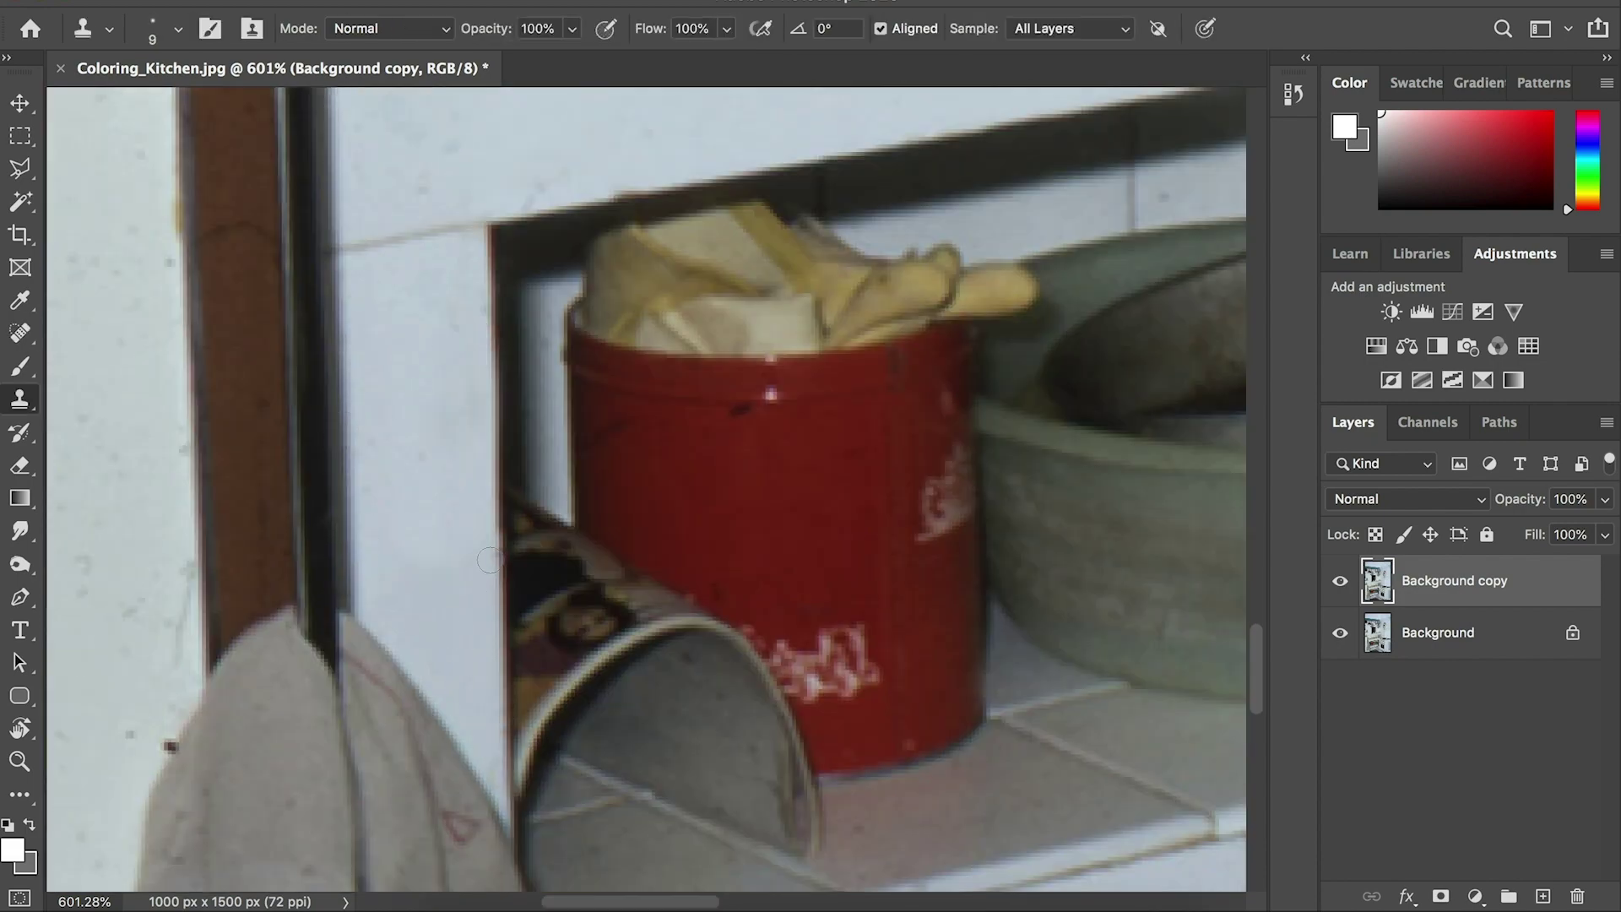
{"action": "scroll", "coordinate": [490, 560], "scroll_direction": "up", "scroll_amount": 5}
{"action": "scroll", "coordinate": [535, 344], "scroll_direction": "up", "scroll_amount": 3}
{"action": "scroll", "coordinate": [811, 290], "scroll_direction": "right", "scroll_amount": 5}
{"action": "key", "text": "j"}
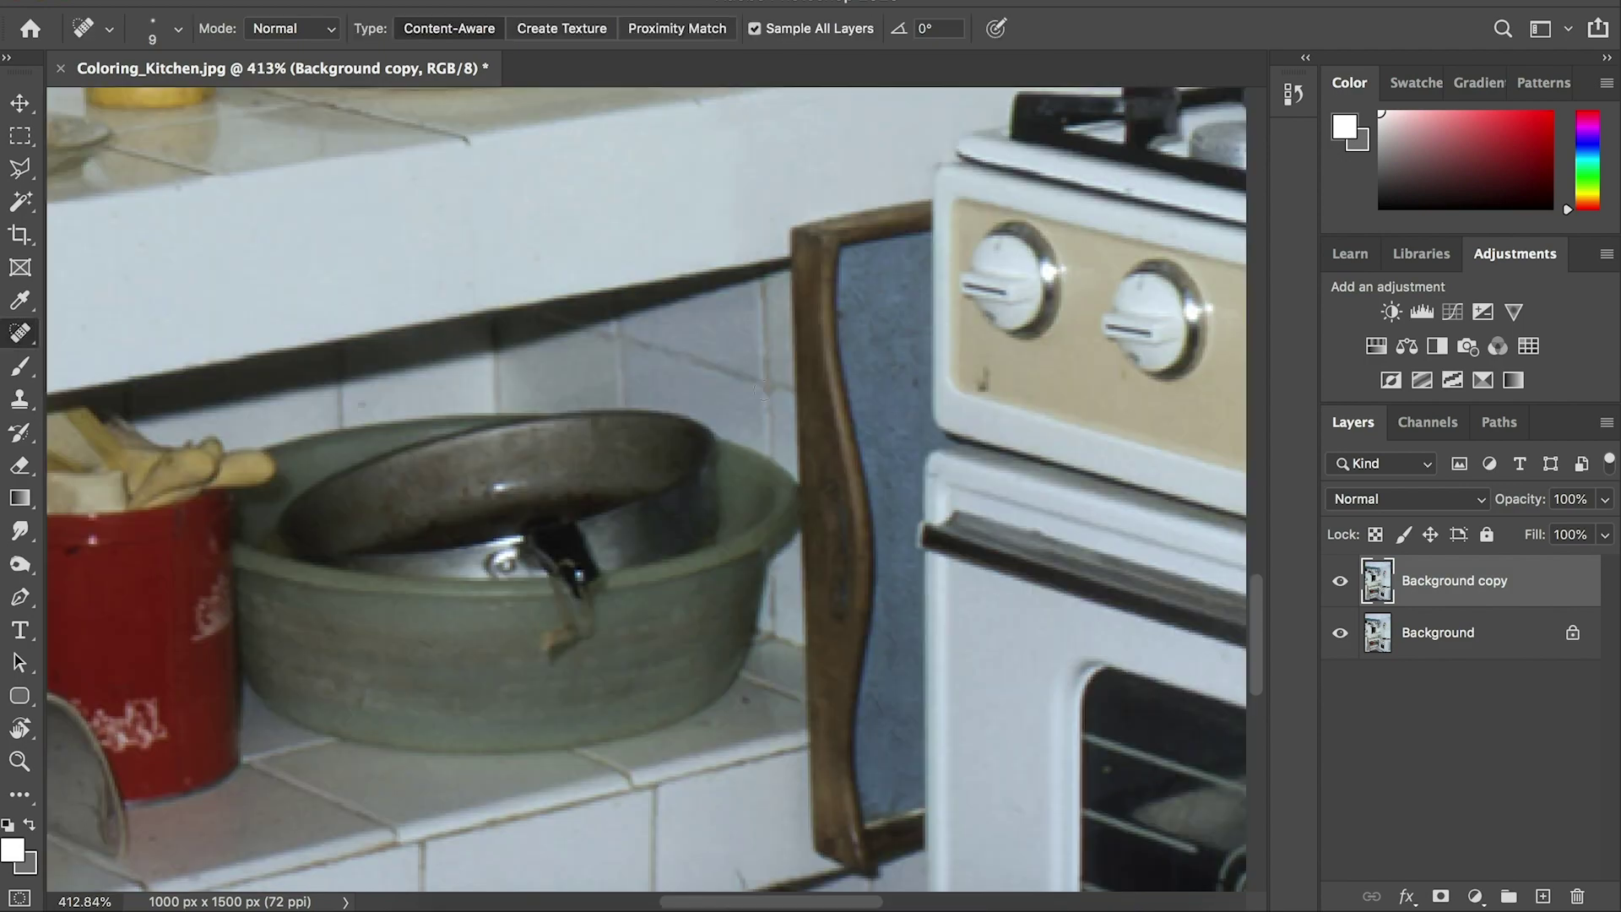
{"action": "scroll", "coordinate": [785, 394], "scroll_direction": "up", "scroll_amount": 3}
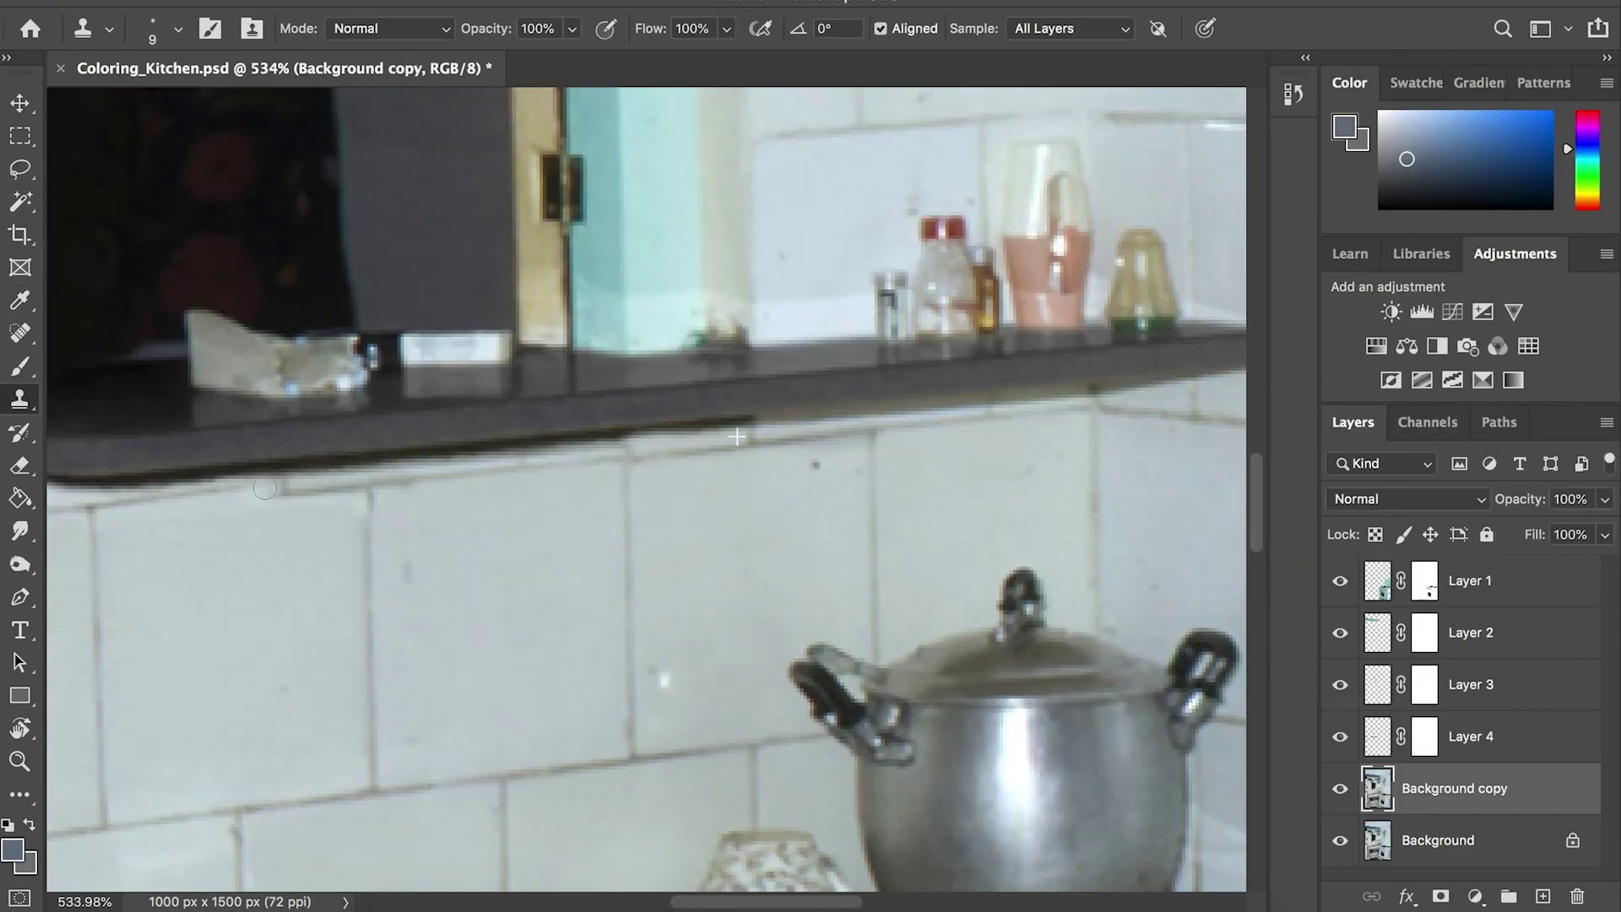
Step: Pan the view left across the recoloured kitchen areas
{"action": "scroll", "coordinate": [432, 658], "scroll_direction": "left", "scroll_amount": 5}
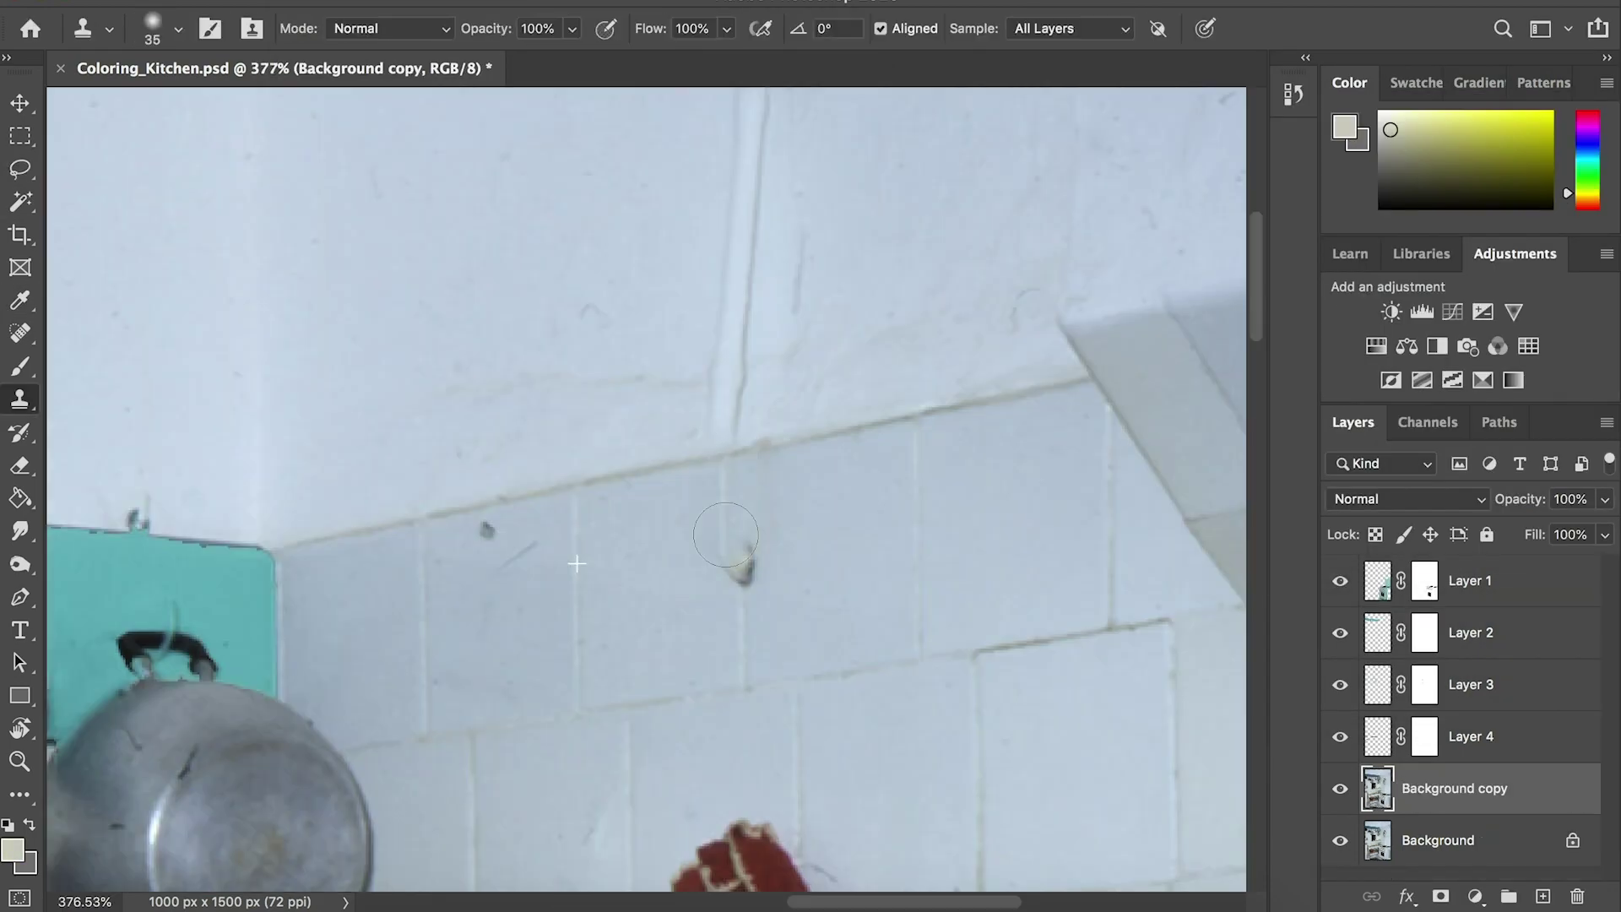
Step: Clone out the dark wall spot and spot-heal the marks along the upper wall
{"action": "left_click", "coordinate": [725, 535]}
{"action": "scroll", "coordinate": [657, 346], "scroll_direction": "up", "scroll_amount": 5}
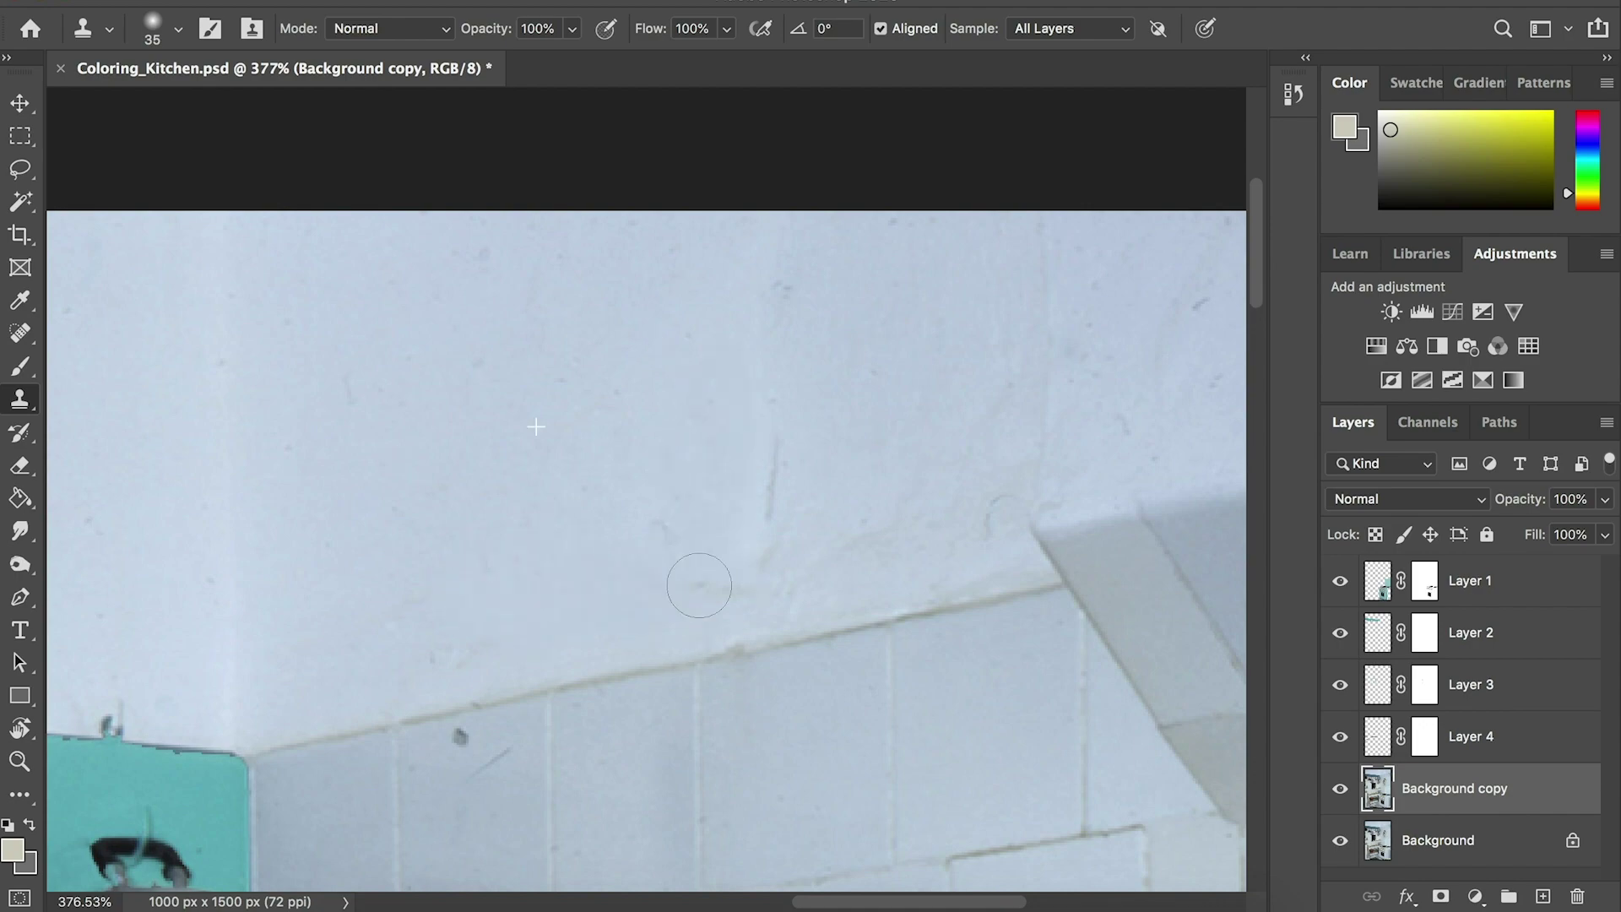
{"action": "key", "text": "j"}
{"action": "left_click_drag", "start_coordinate": [767, 347], "coordinate": [948, 343]}
{"action": "scroll", "coordinate": [695, 442], "scroll_direction": "down", "scroll_amount": 3}
{"action": "scroll", "coordinate": [289, 478], "scroll_direction": "left", "scroll_amount": 5}
{"action": "scroll", "coordinate": [851, 453], "scroll_direction": "up", "scroll_amount": 3}
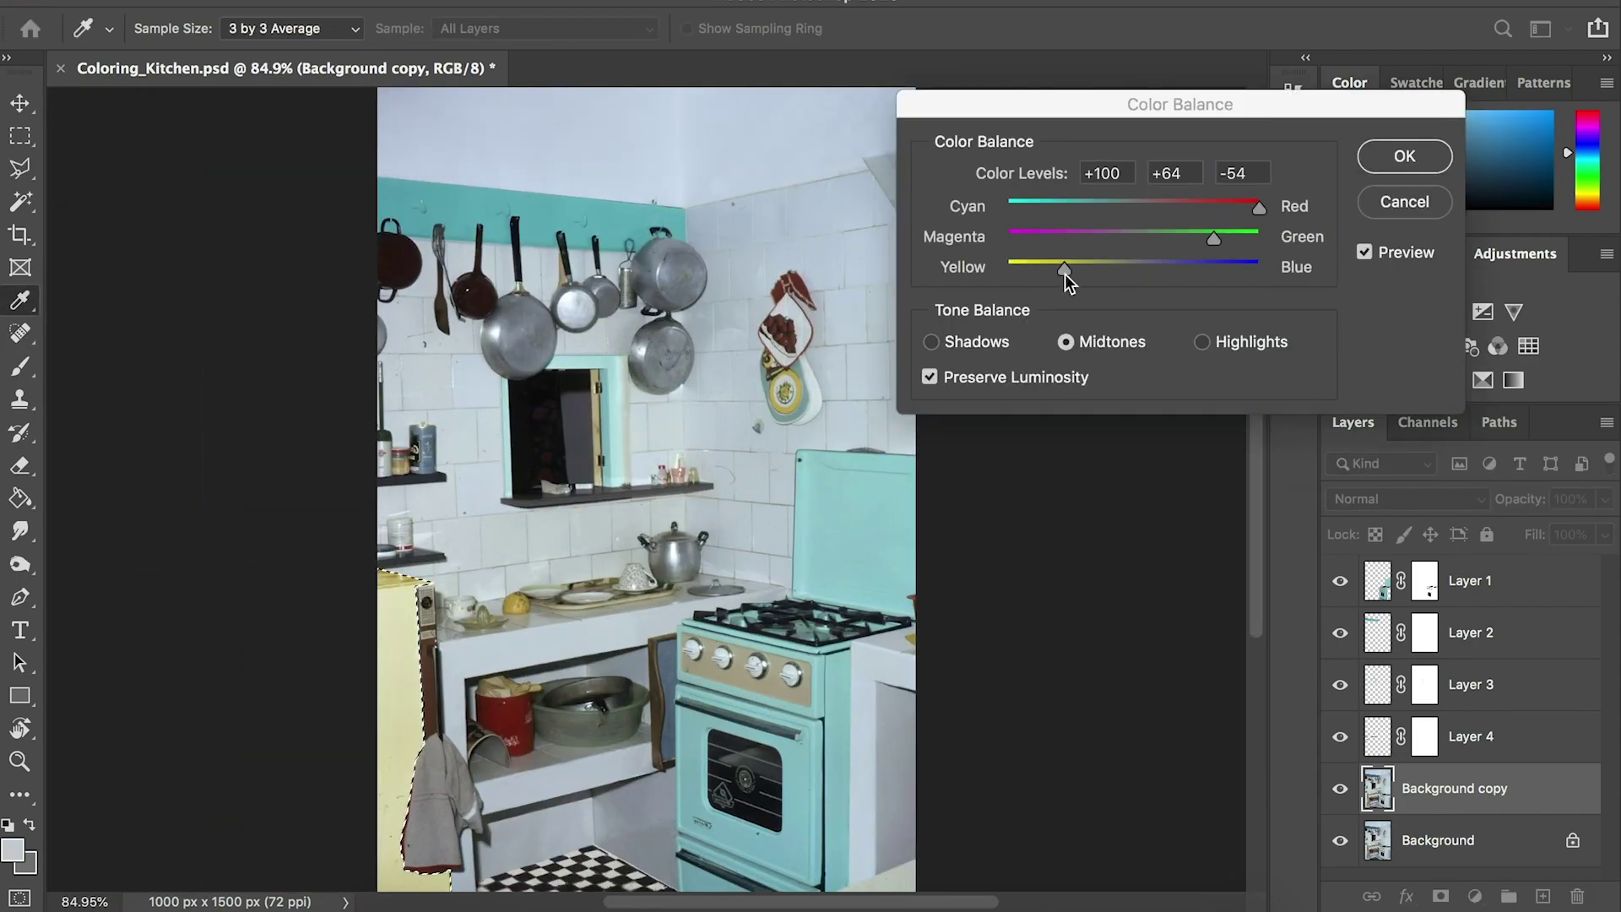
{"action": "left_click", "coordinate": [1205, 340]}
{"action": "left_click_drag", "start_coordinate": [1097, 210], "coordinate": [1132, 210]}
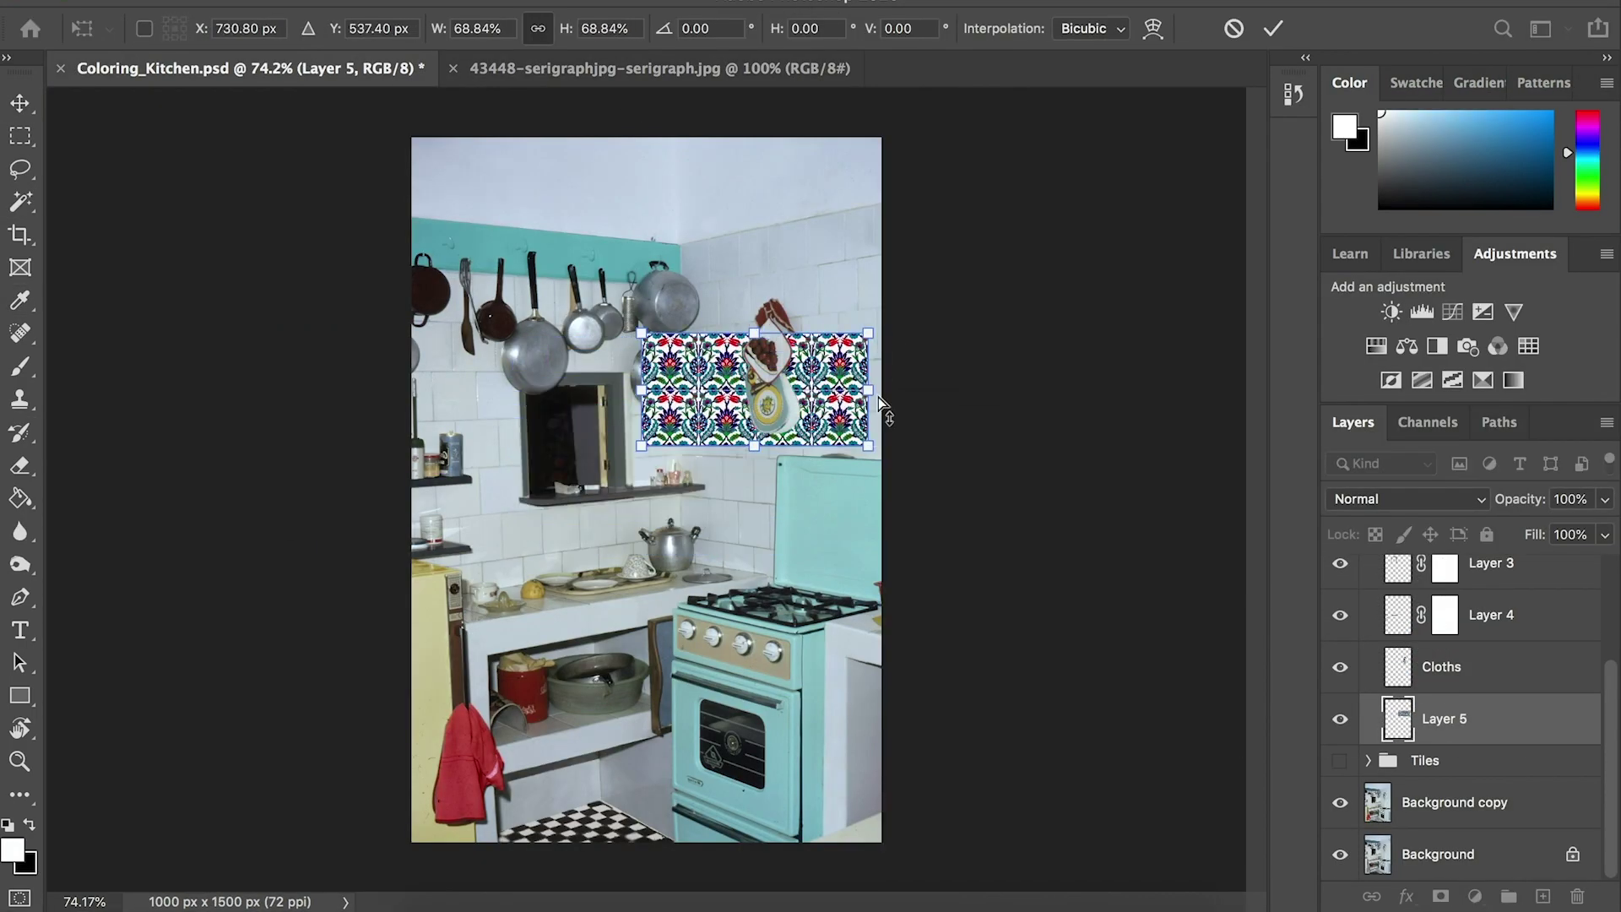
Step: Skew the tile pattern to follow the wall's perspective beside the stove
{"action": "left_click_drag", "start_coordinate": [883, 410], "coordinate": [923, 384]}
{"action": "scroll", "coordinate": [842, 441], "scroll_direction": "up", "scroll_amount": 3}
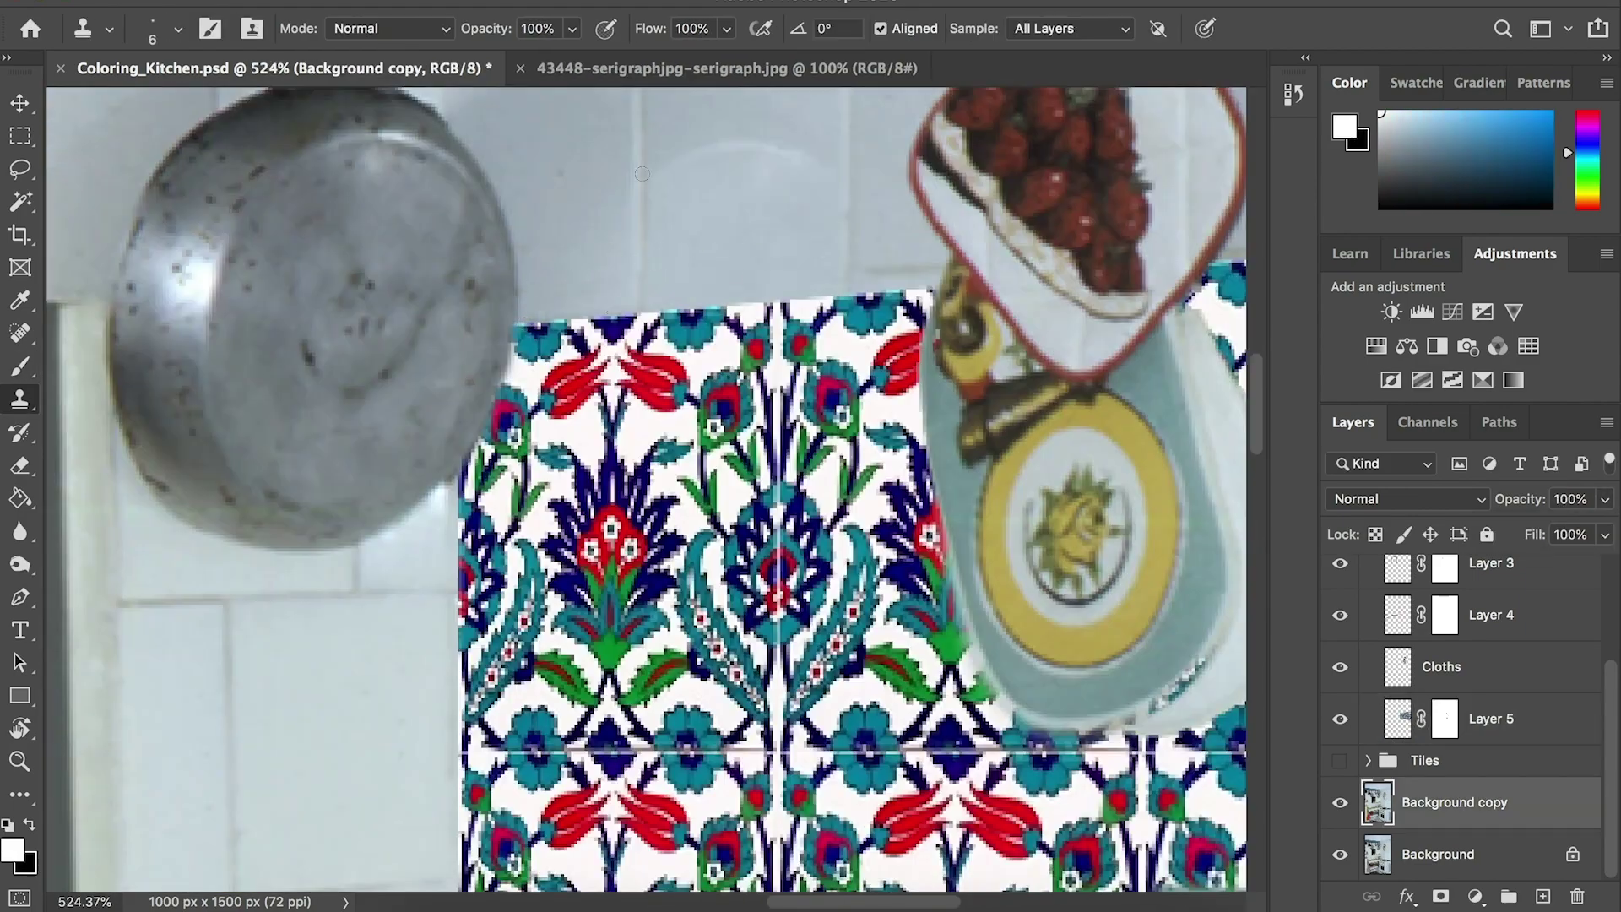
{"action": "scroll", "coordinate": [929, 482], "scroll_direction": "up", "scroll_amount": 5}
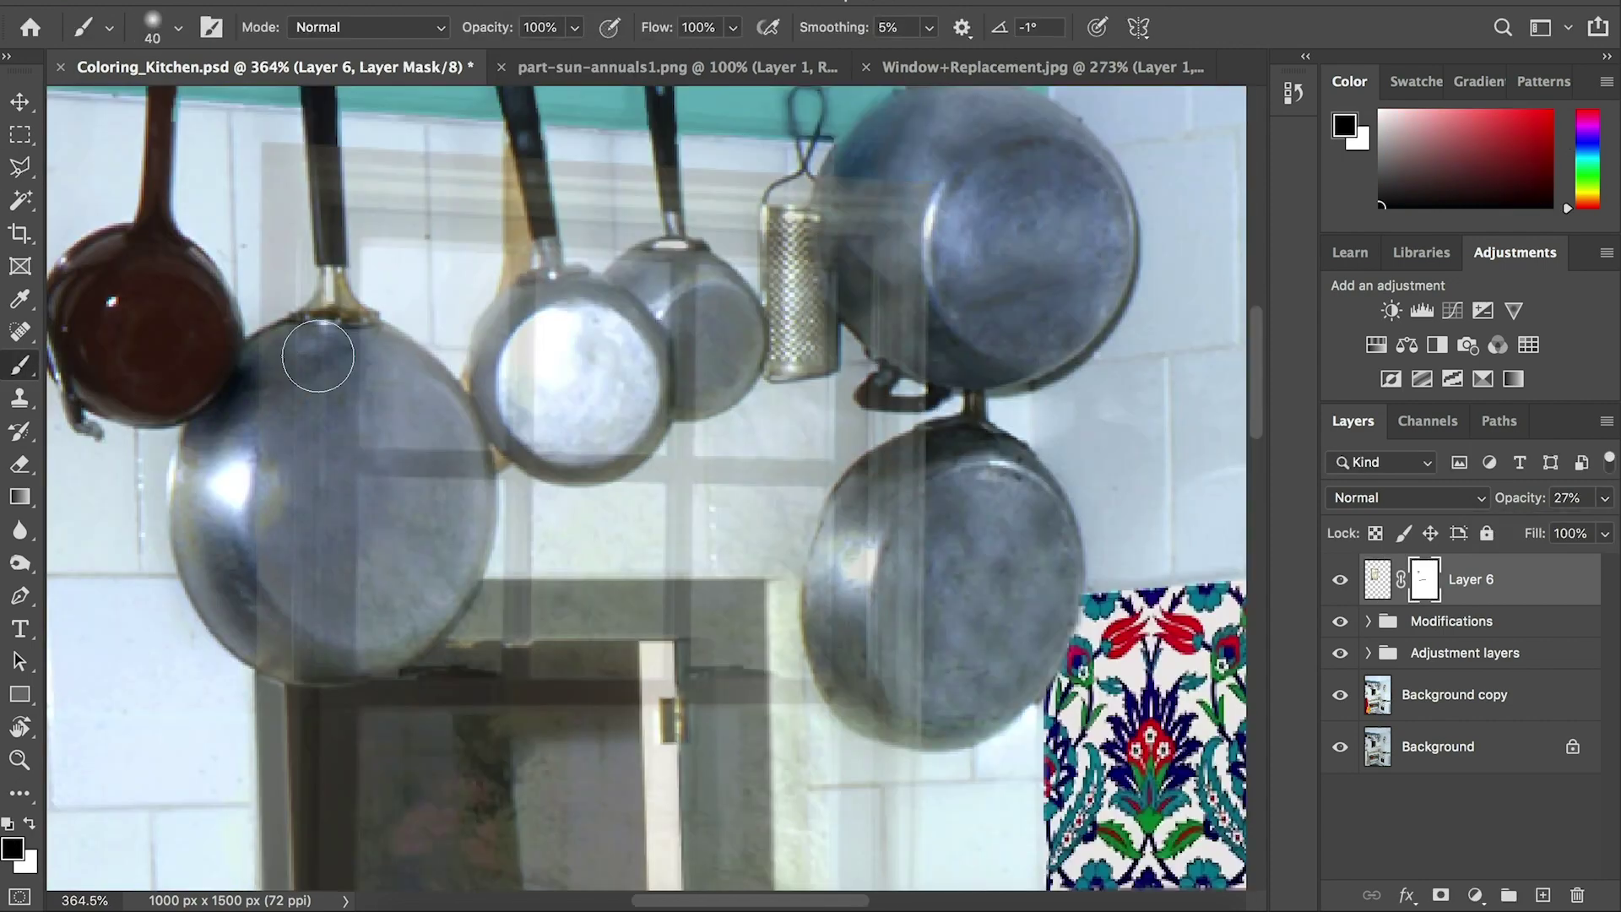
Step: Mask the window image over the hanging pans so they show in front
{"action": "left_click_drag", "start_coordinate": [318, 351], "coordinate": [353, 341]}
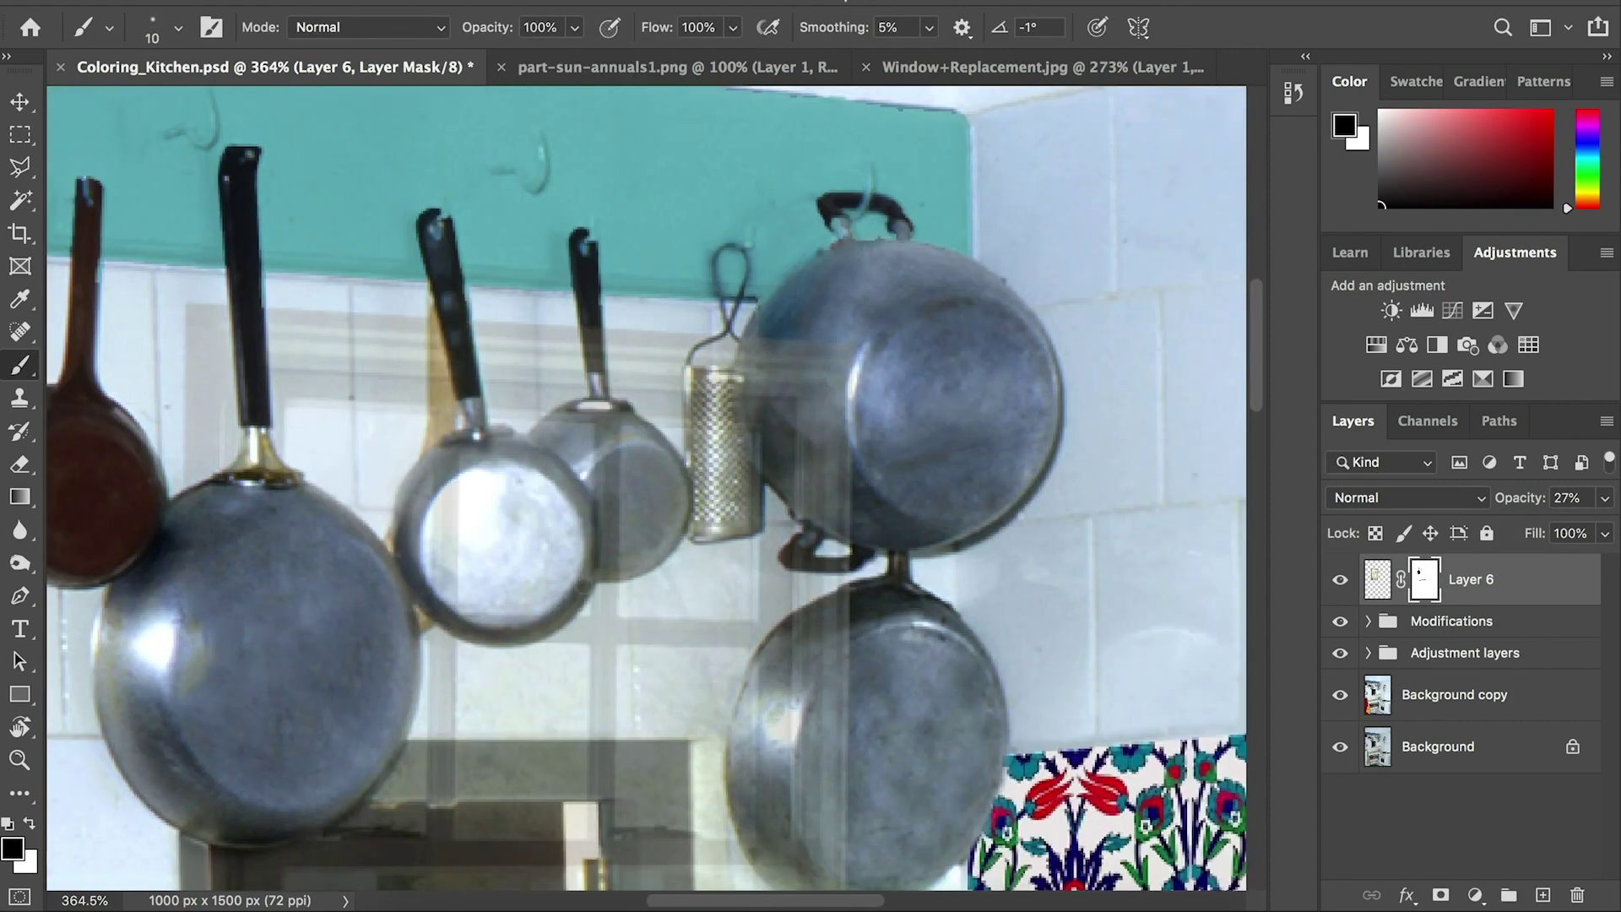
{"action": "left_click_drag", "start_coordinate": [507, 508], "coordinate": [595, 426]}
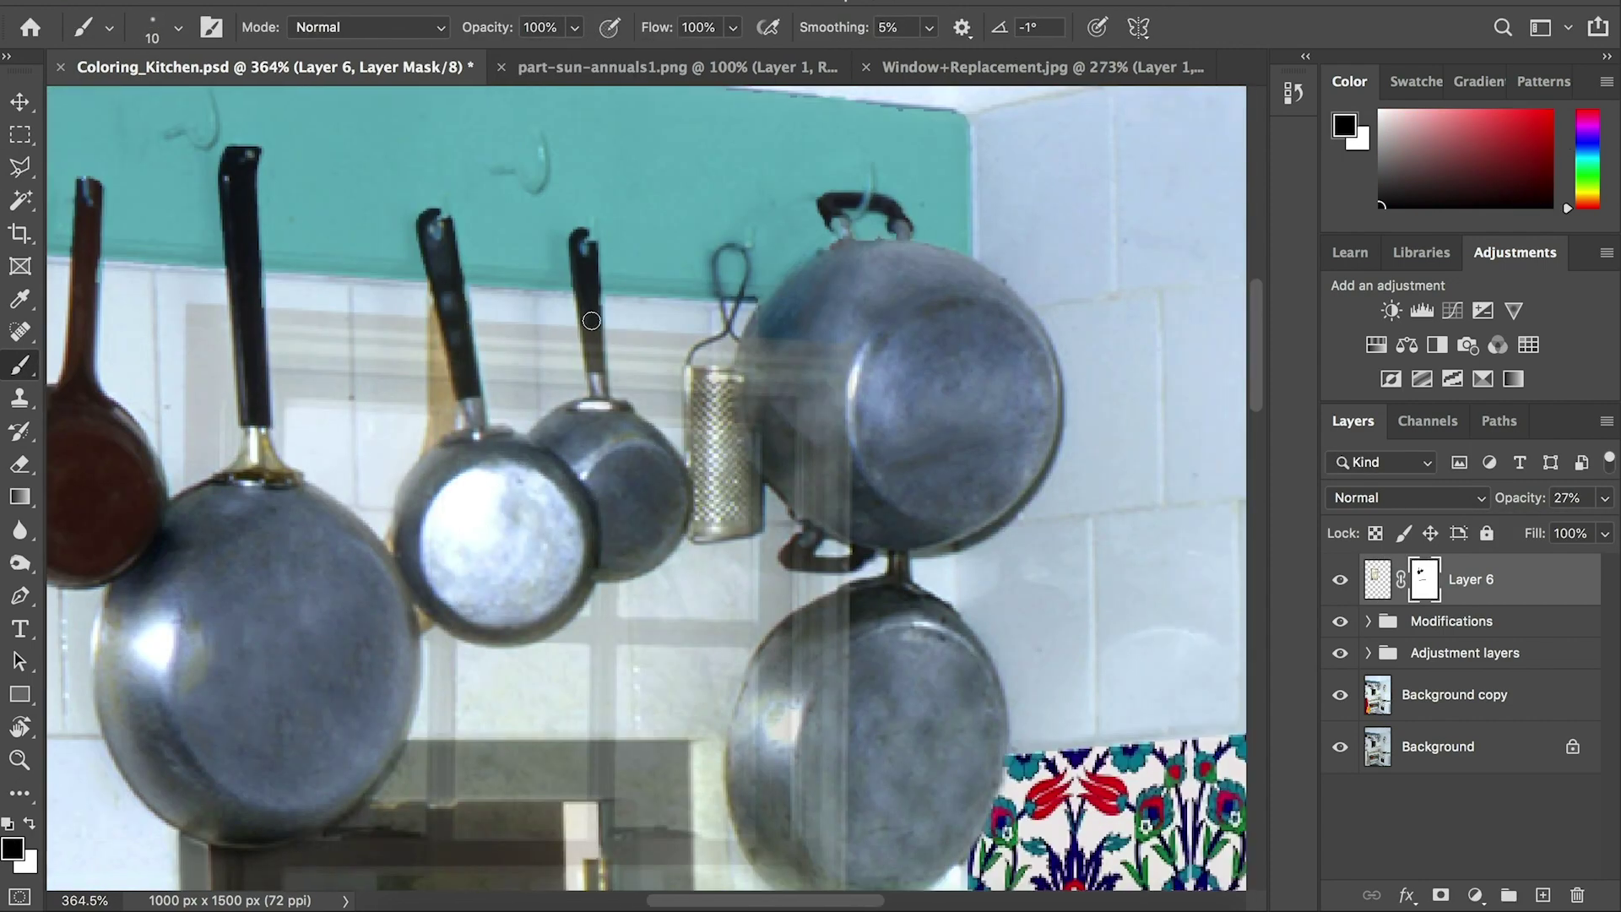
{"action": "scroll", "coordinate": [591, 321], "scroll_direction": "up", "scroll_amount": 2}
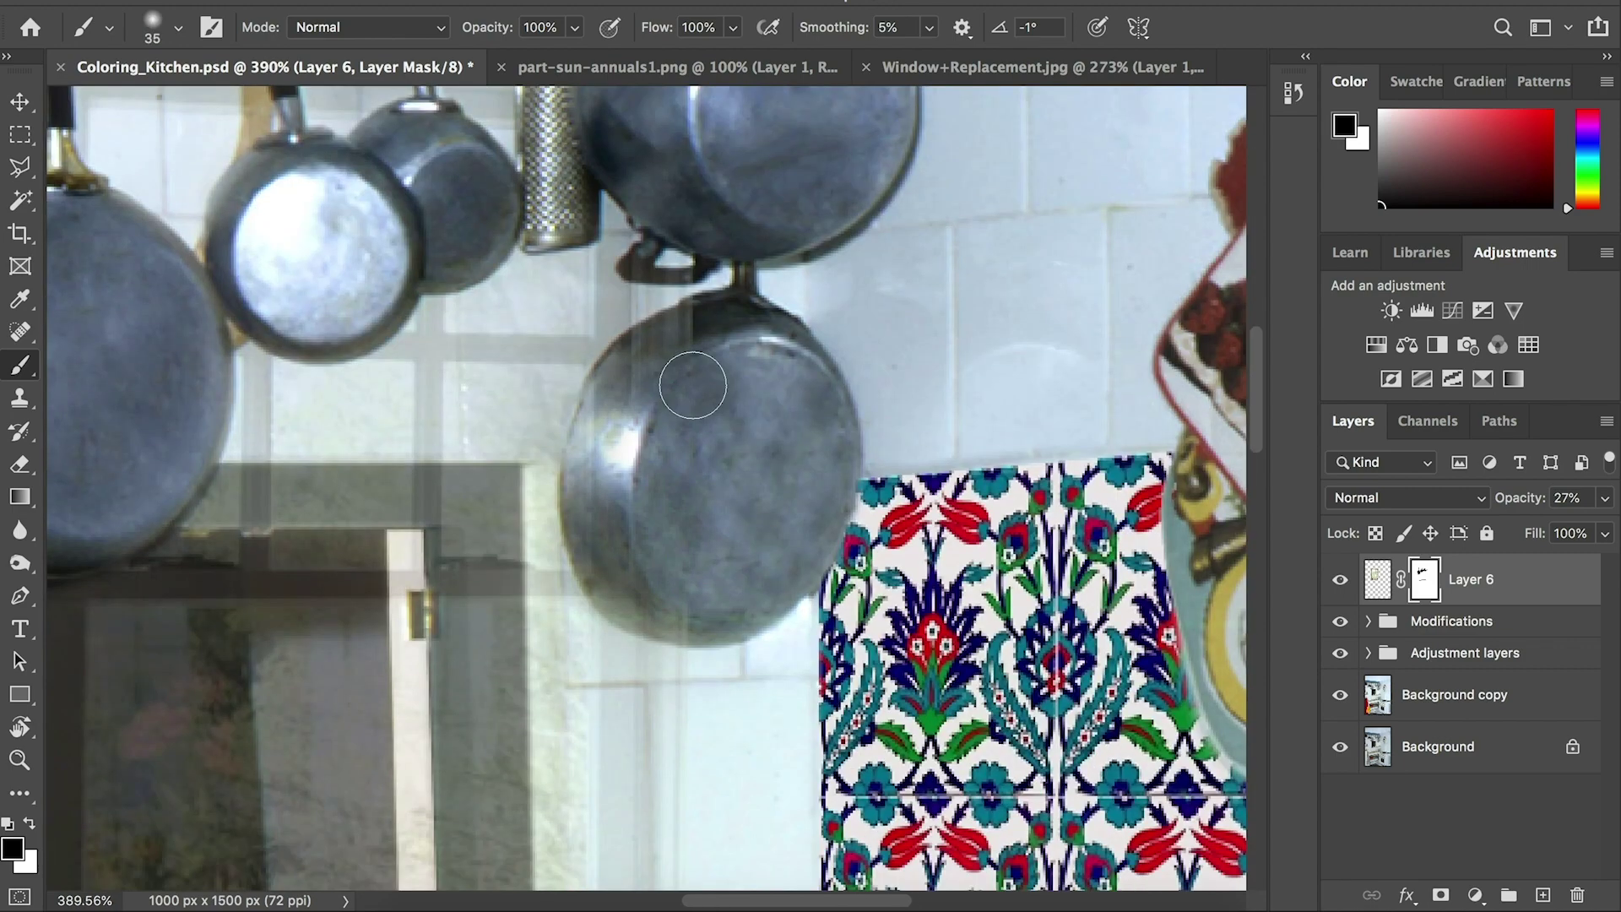
{"action": "scroll", "coordinate": [760, 422], "scroll_direction": "down", "scroll_amount": 5}
{"action": "scroll", "coordinate": [760, 422], "scroll_direction": "left", "scroll_amount": 4}
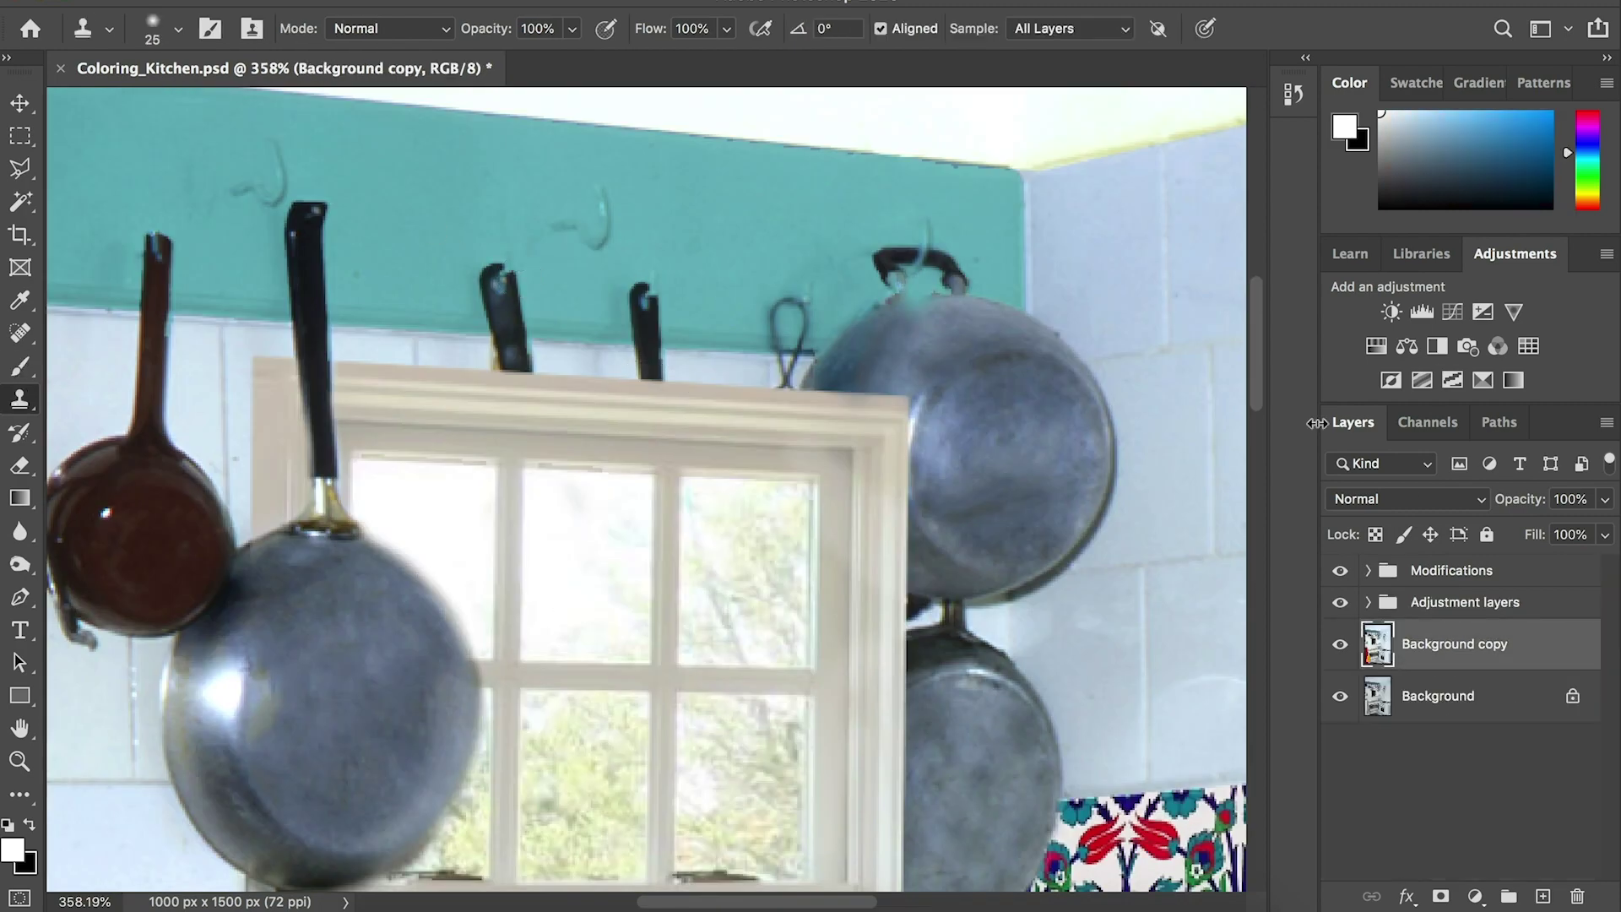
Step: Clone teal shelf and tile over the top and right part of the hanging pot
{"action": "scroll", "coordinate": [509, 276], "scroll_direction": "right", "scroll_amount": 5}
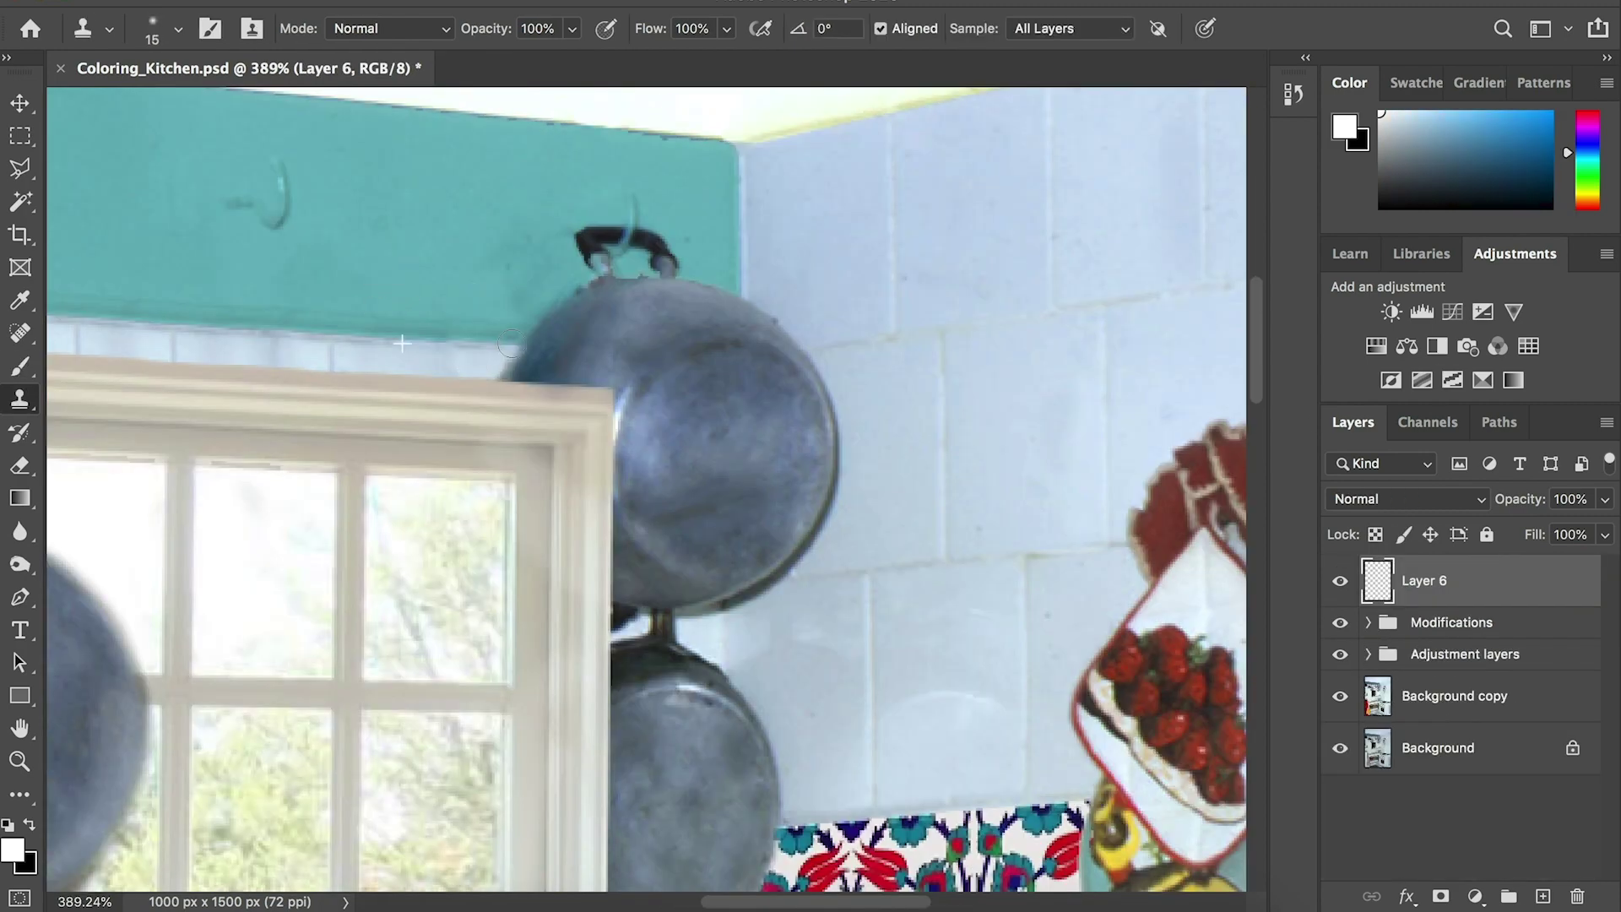
{"action": "left_click_drag", "start_coordinate": [509, 345], "coordinate": [628, 271]}
{"action": "left_click_drag", "start_coordinate": [816, 347], "coordinate": [939, 337]}
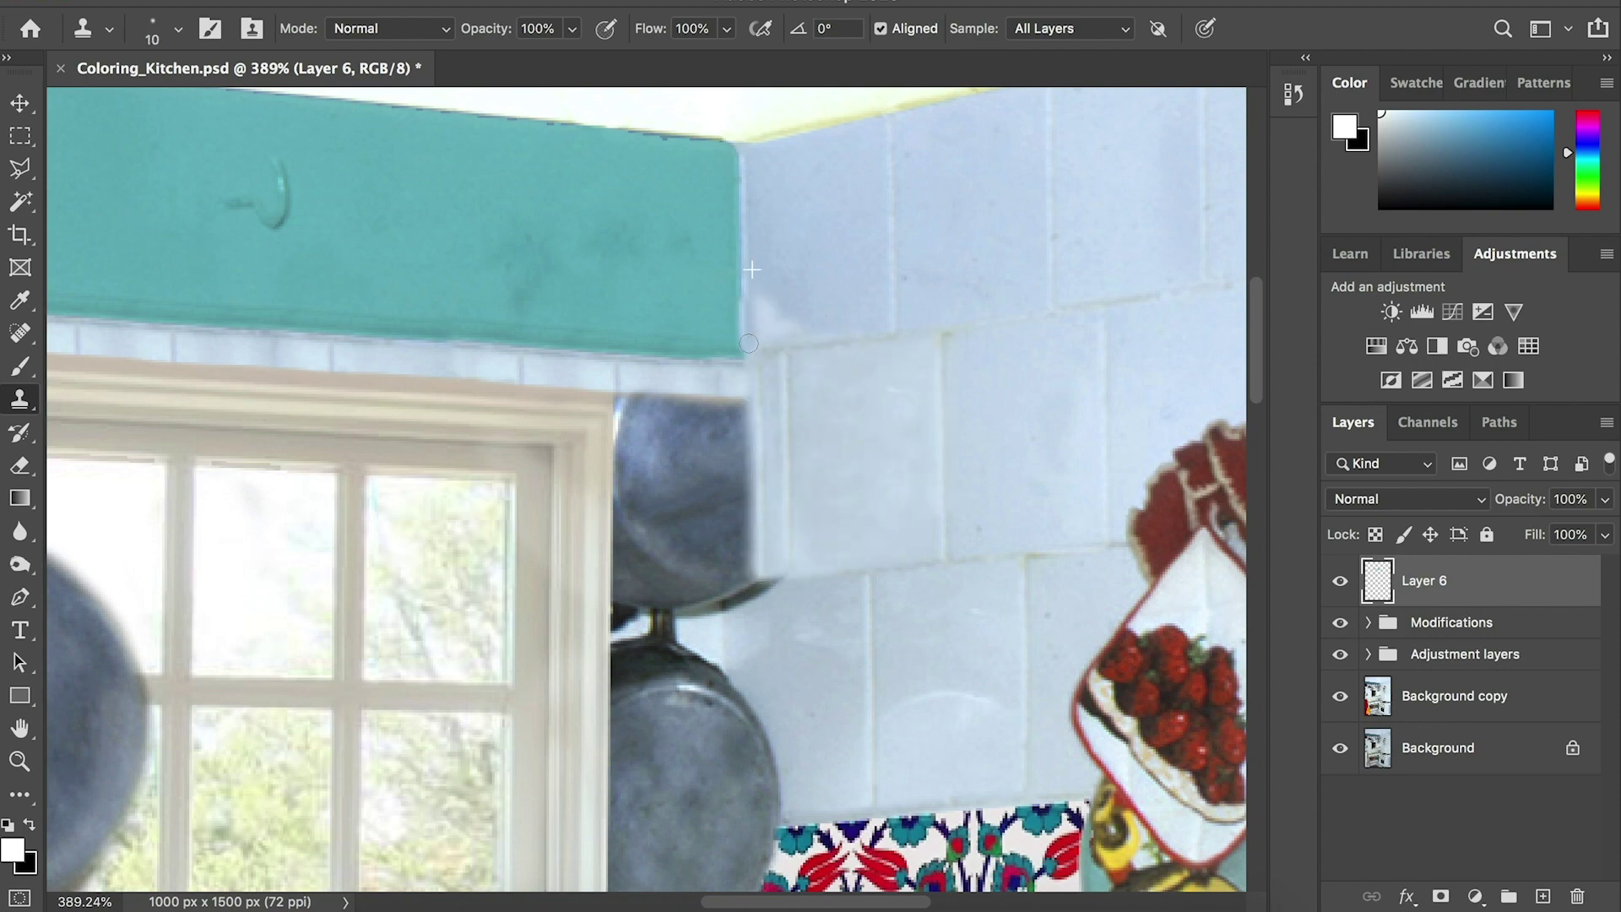
{"action": "scroll", "coordinate": [749, 343], "scroll_direction": "down", "scroll_amount": 5}
Step: At 95% opacity with a larger brush, clone wall over the pan below its hook
{"action": "key", "text": "9"}
{"action": "key", "text": "5"}
{"action": "scroll", "coordinate": [592, 406], "scroll_direction": "up", "scroll_amount": 1}
{"action": "scroll", "coordinate": [591, 414], "scroll_direction": "up", "scroll_amount": 1}
{"action": "scroll", "coordinate": [587, 420], "scroll_direction": "up", "scroll_amount": 2}
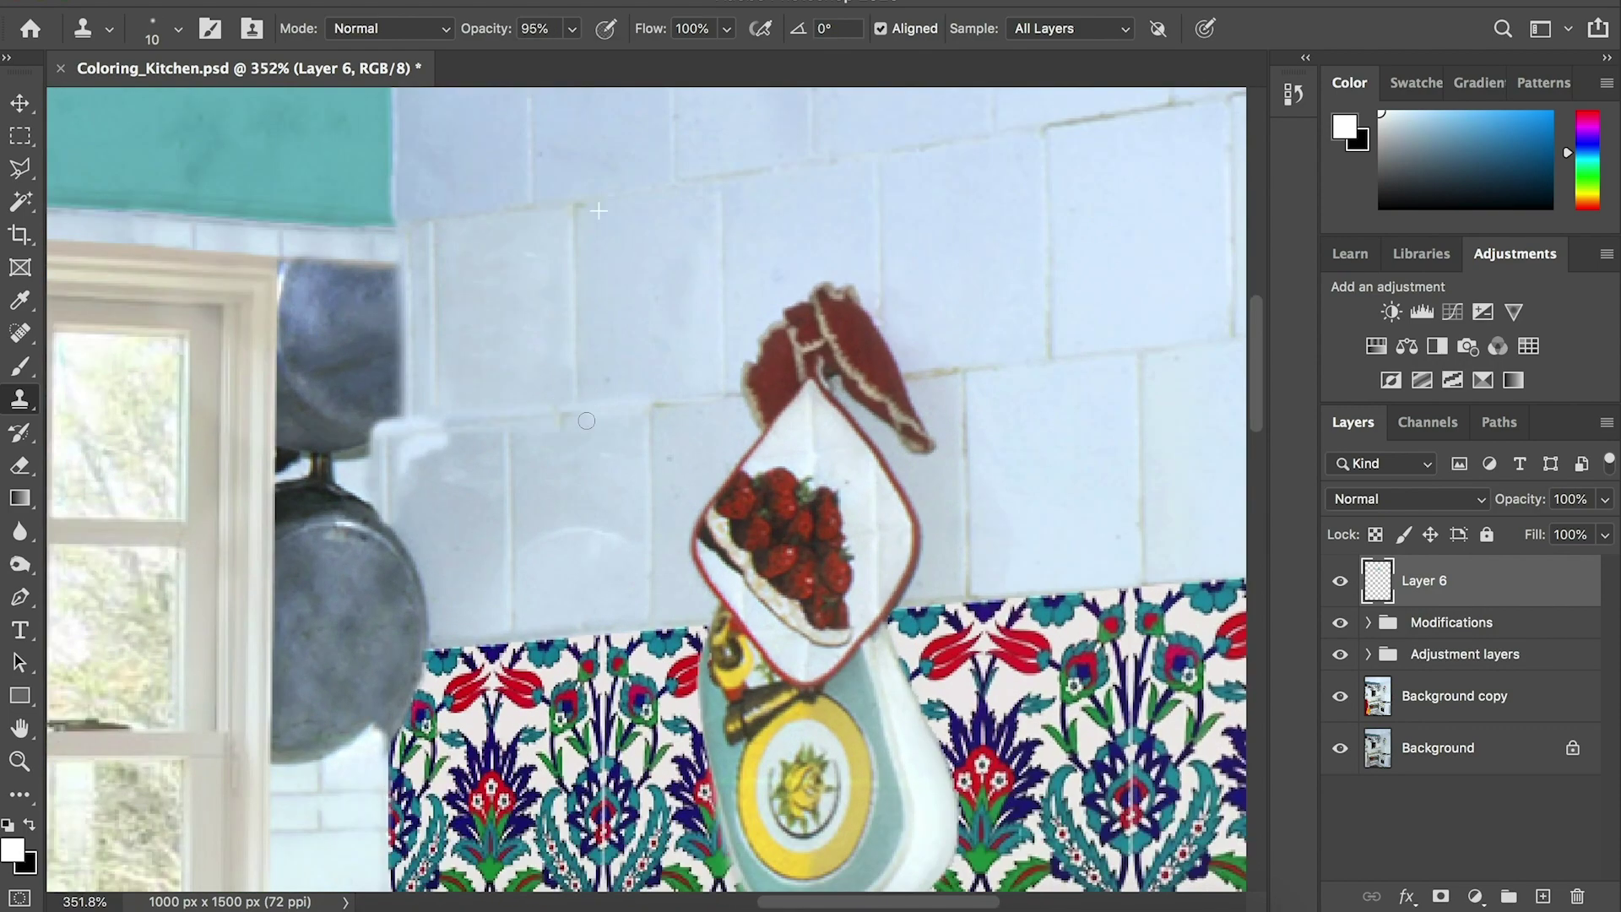
{"action": "scroll", "coordinate": [453, 329], "scroll_direction": "up", "scroll_amount": 2}
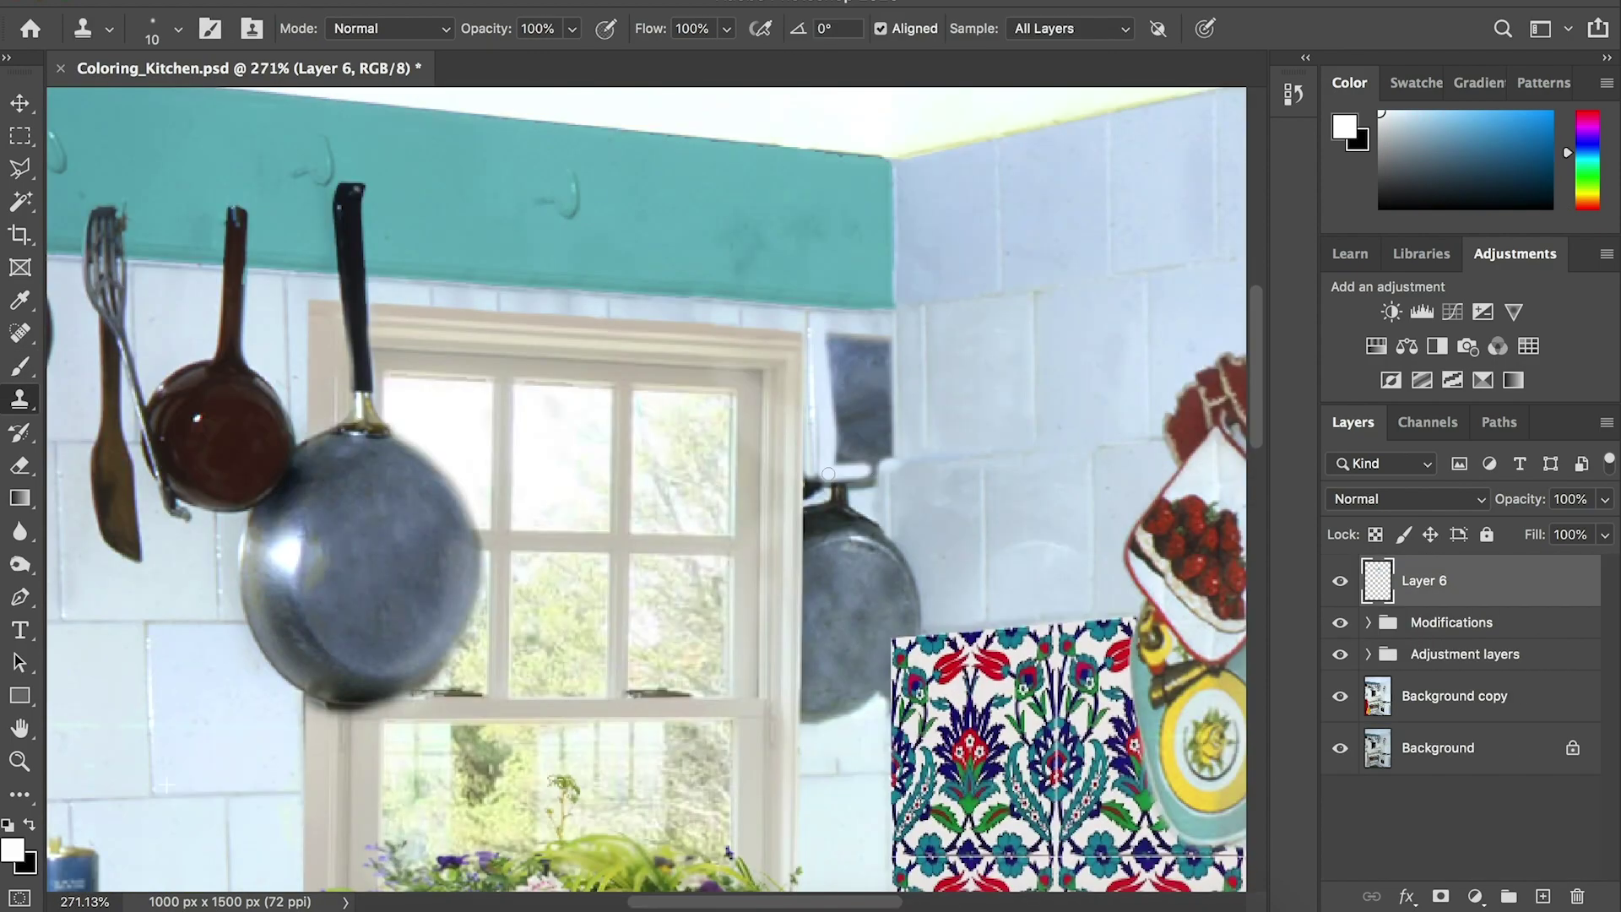
{"action": "key", "text": "bracketright"}
{"action": "left_click_drag", "start_coordinate": [828, 474], "coordinate": [818, 720]}
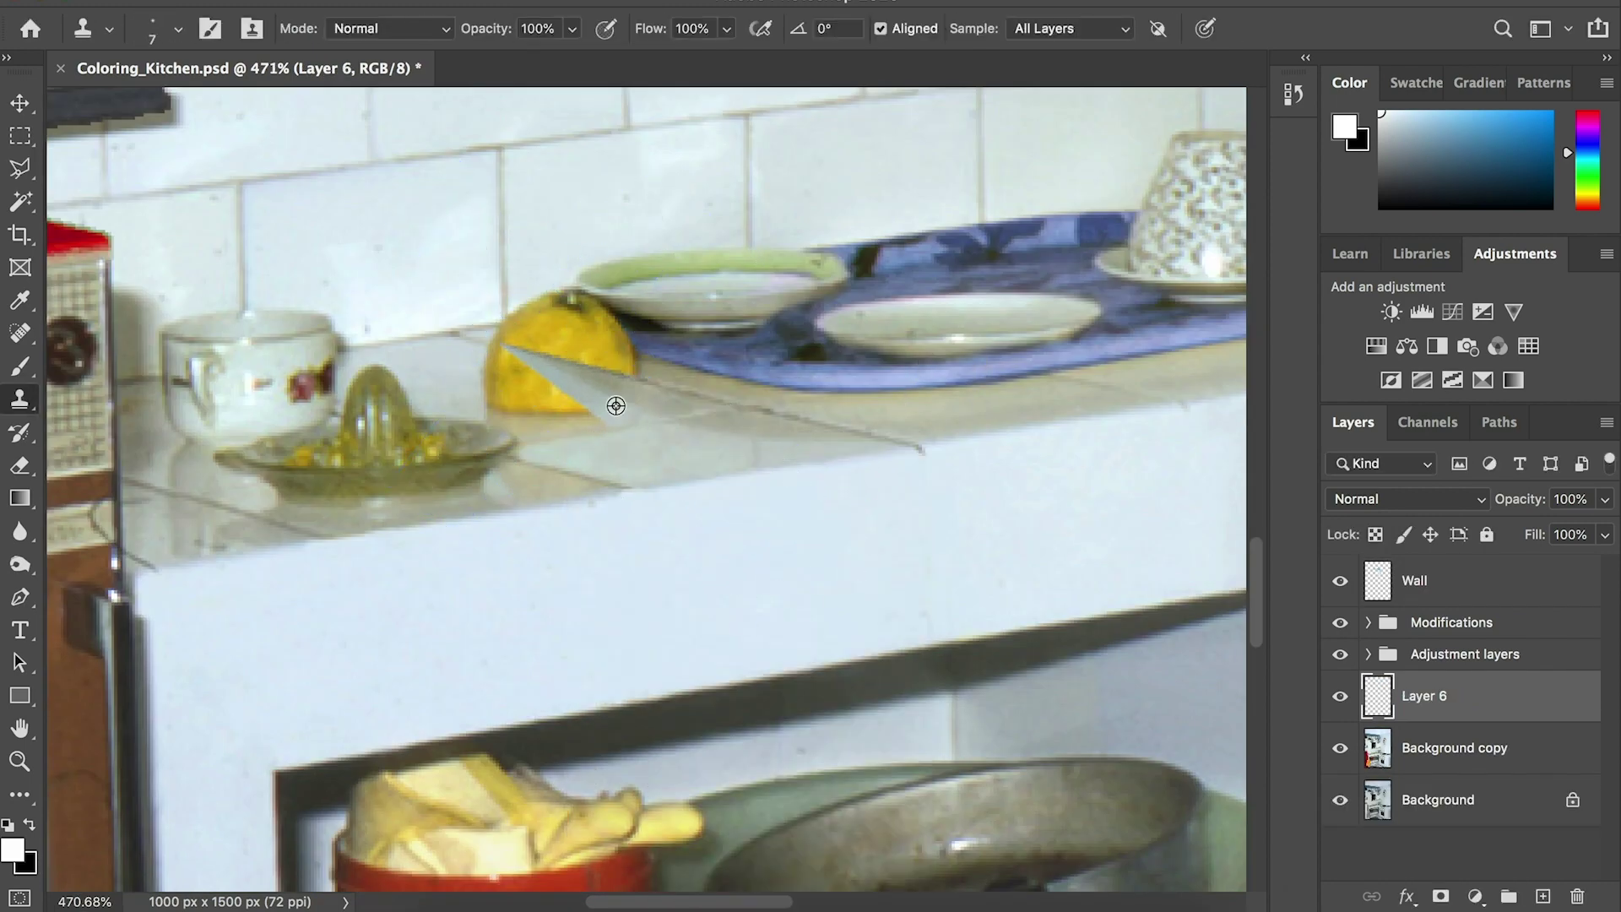
Step: Fine-tune the clone brush size while clearing the lemon from the countertop
{"action": "scroll", "coordinate": [517, 405], "scroll_direction": "up", "scroll_amount": 2}
{"action": "key", "text": "bracketright"}
{"action": "key", "text": "bracketright"}
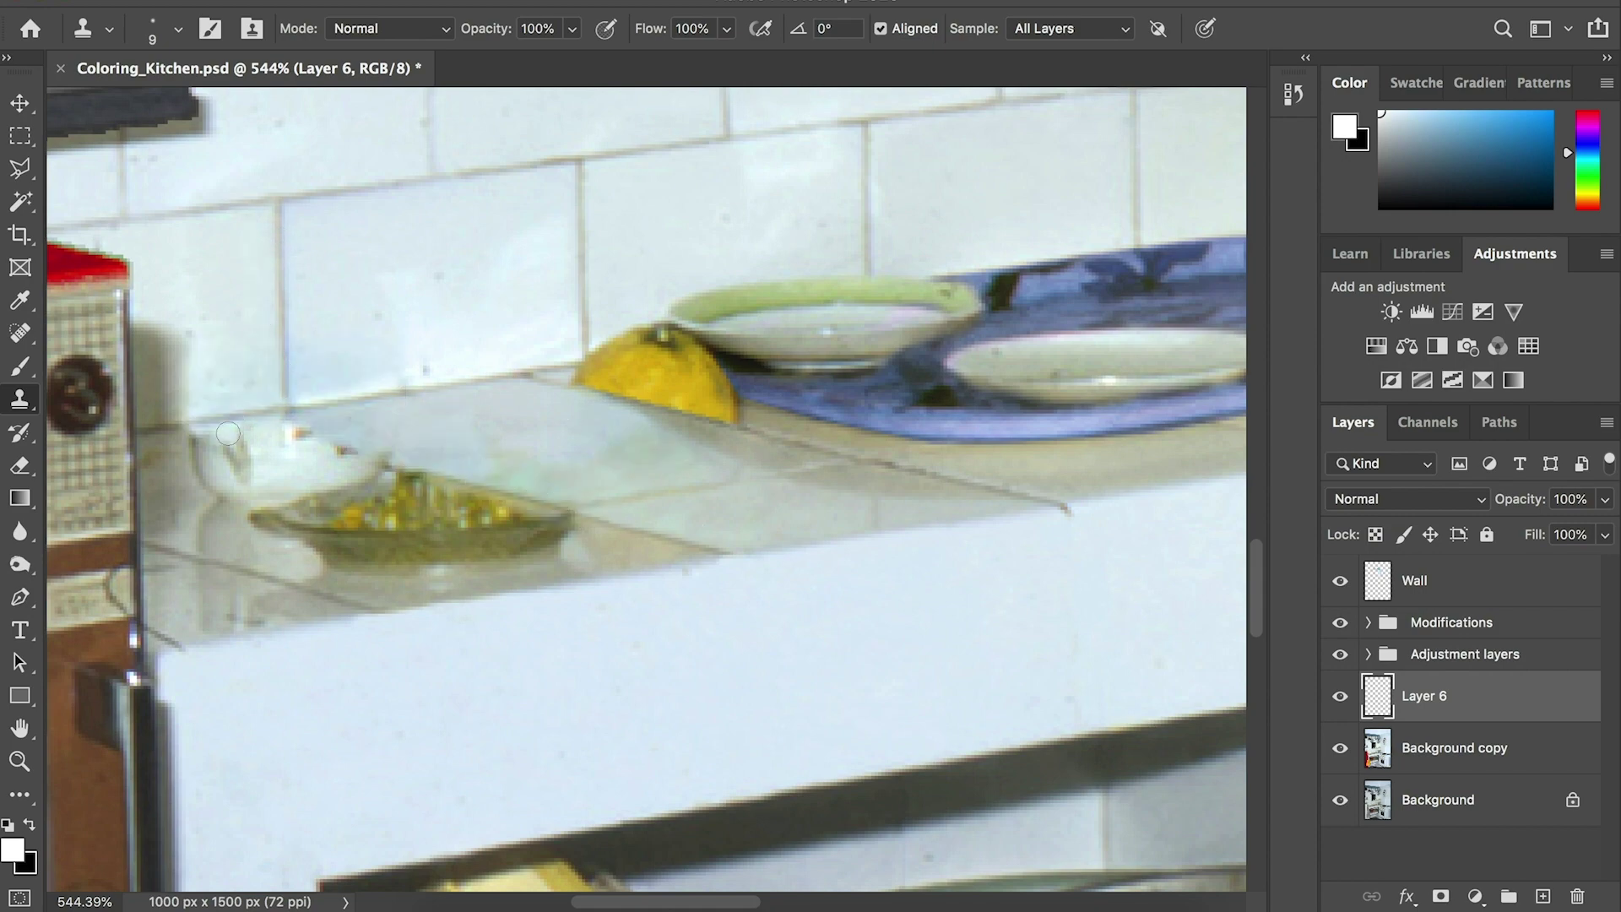
{"action": "key", "text": "bracketleft"}
{"action": "key", "text": "bracketleft"}
{"action": "scroll", "coordinate": [228, 433], "scroll_direction": "right", "scroll_amount": 3}
{"action": "scroll", "coordinate": [228, 433], "scroll_direction": "up", "scroll_amount": 1}
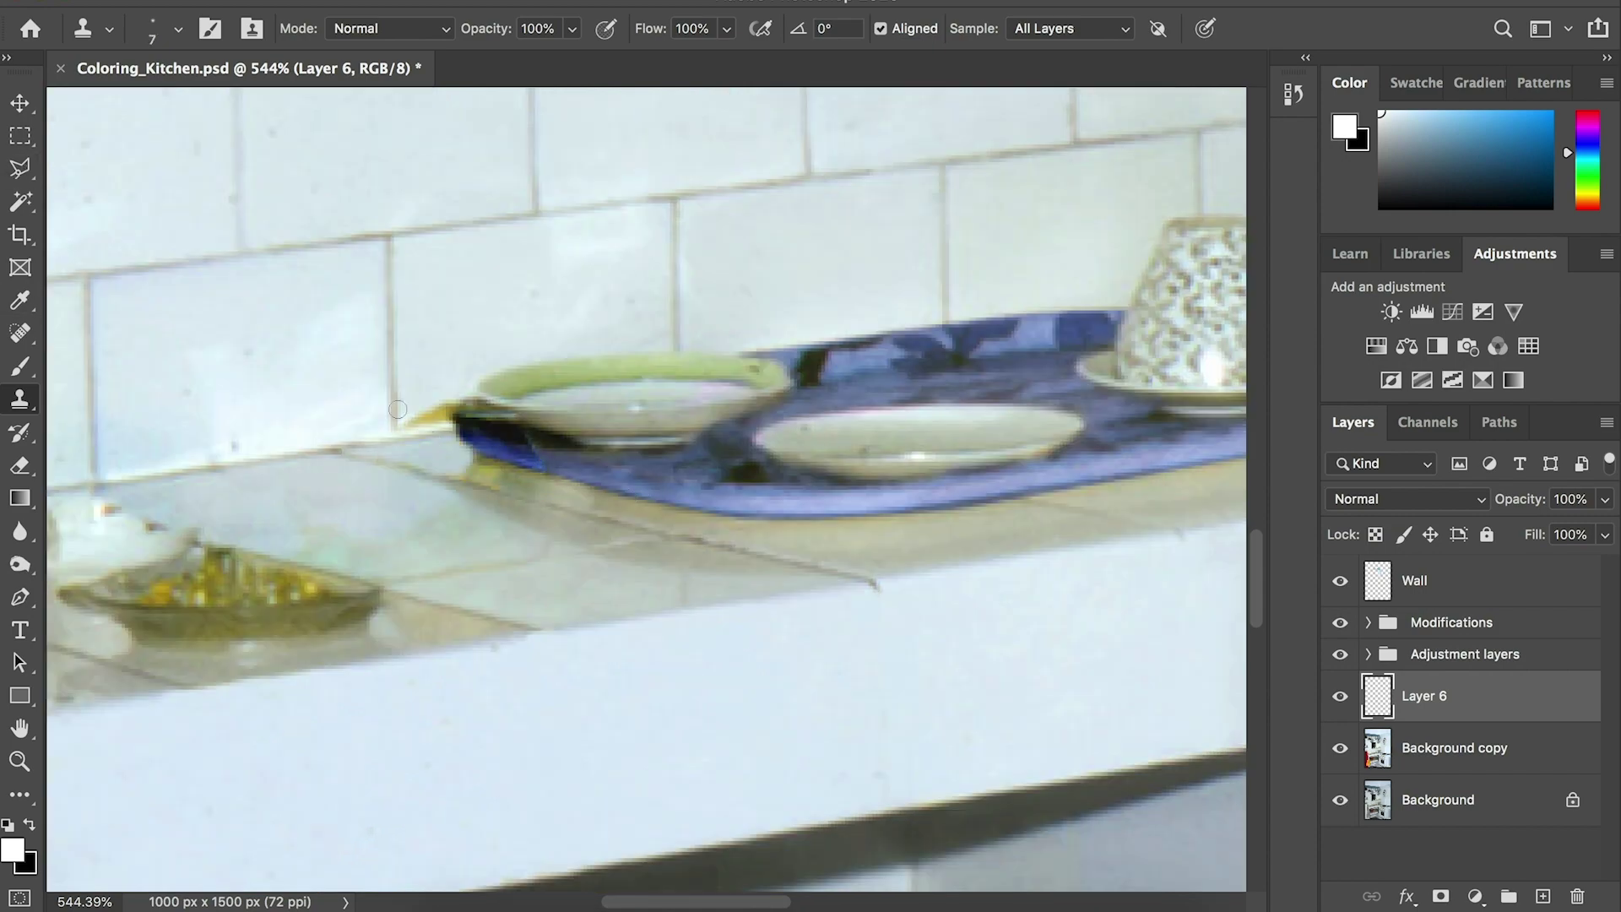
{"action": "scroll", "coordinate": [398, 408], "scroll_direction": "up", "scroll_amount": 2}
{"action": "key", "text": "ctrl+shift+bracketright"}
{"action": "key", "text": "bracketleft"}
{"action": "key", "text": "bracketleft"}
{"action": "key", "text": "bracketleft"}
{"action": "scroll", "coordinate": [646, 575], "scroll_direction": "right", "scroll_amount": 3}
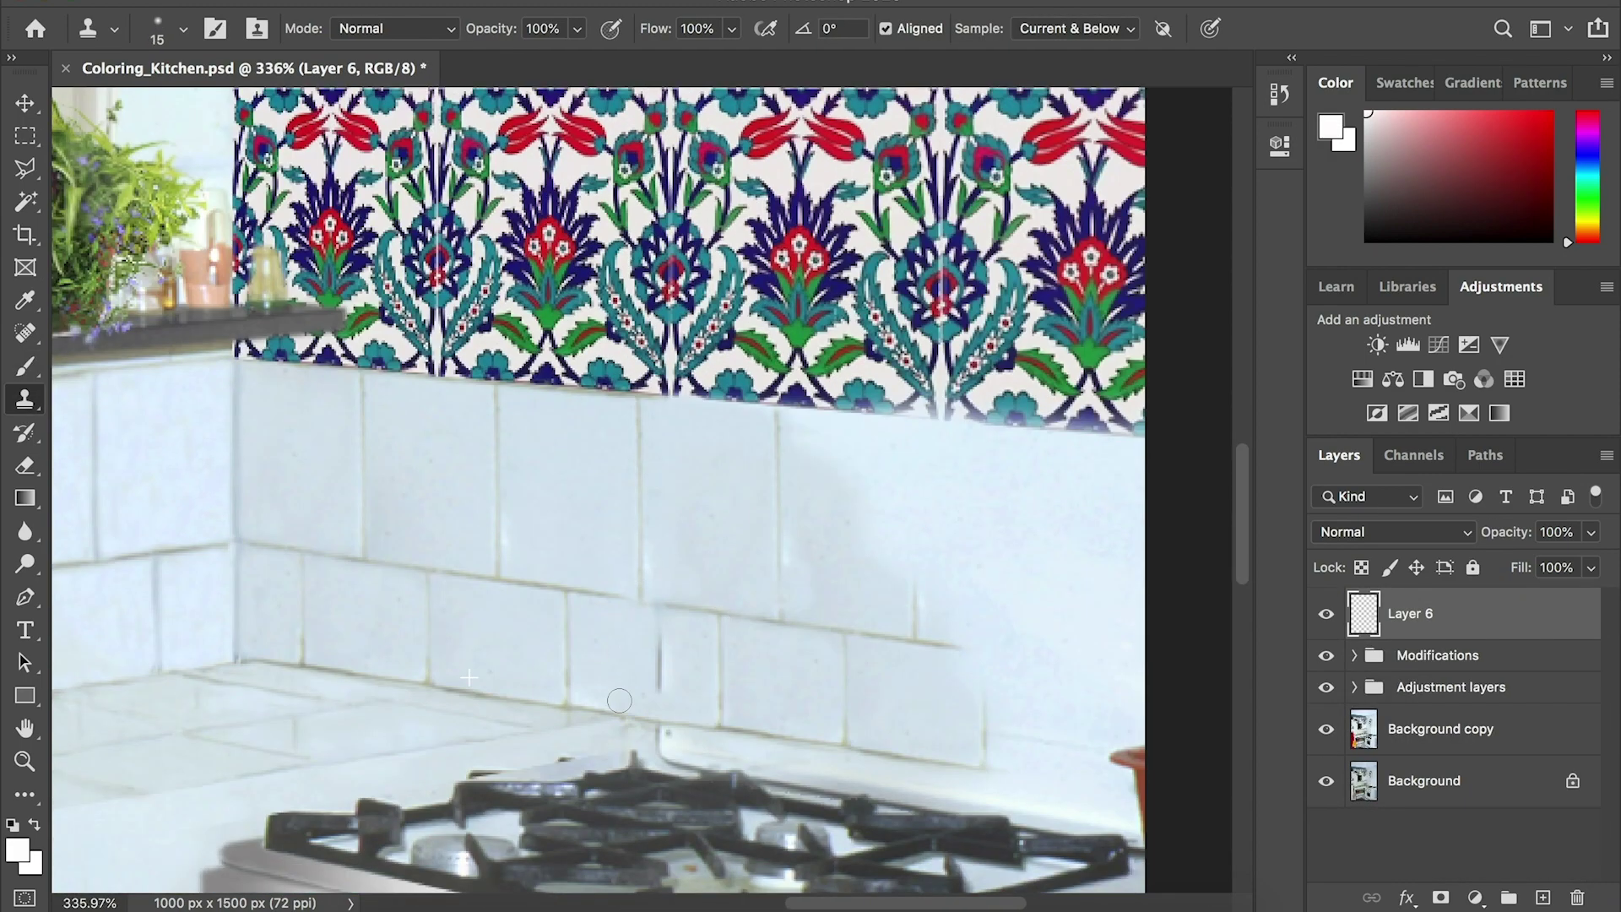
Step: Clone wall over the right-wall grout lines and the pot under the counter
{"action": "left_click_drag", "start_coordinate": [710, 363], "coordinate": [1014, 513]}
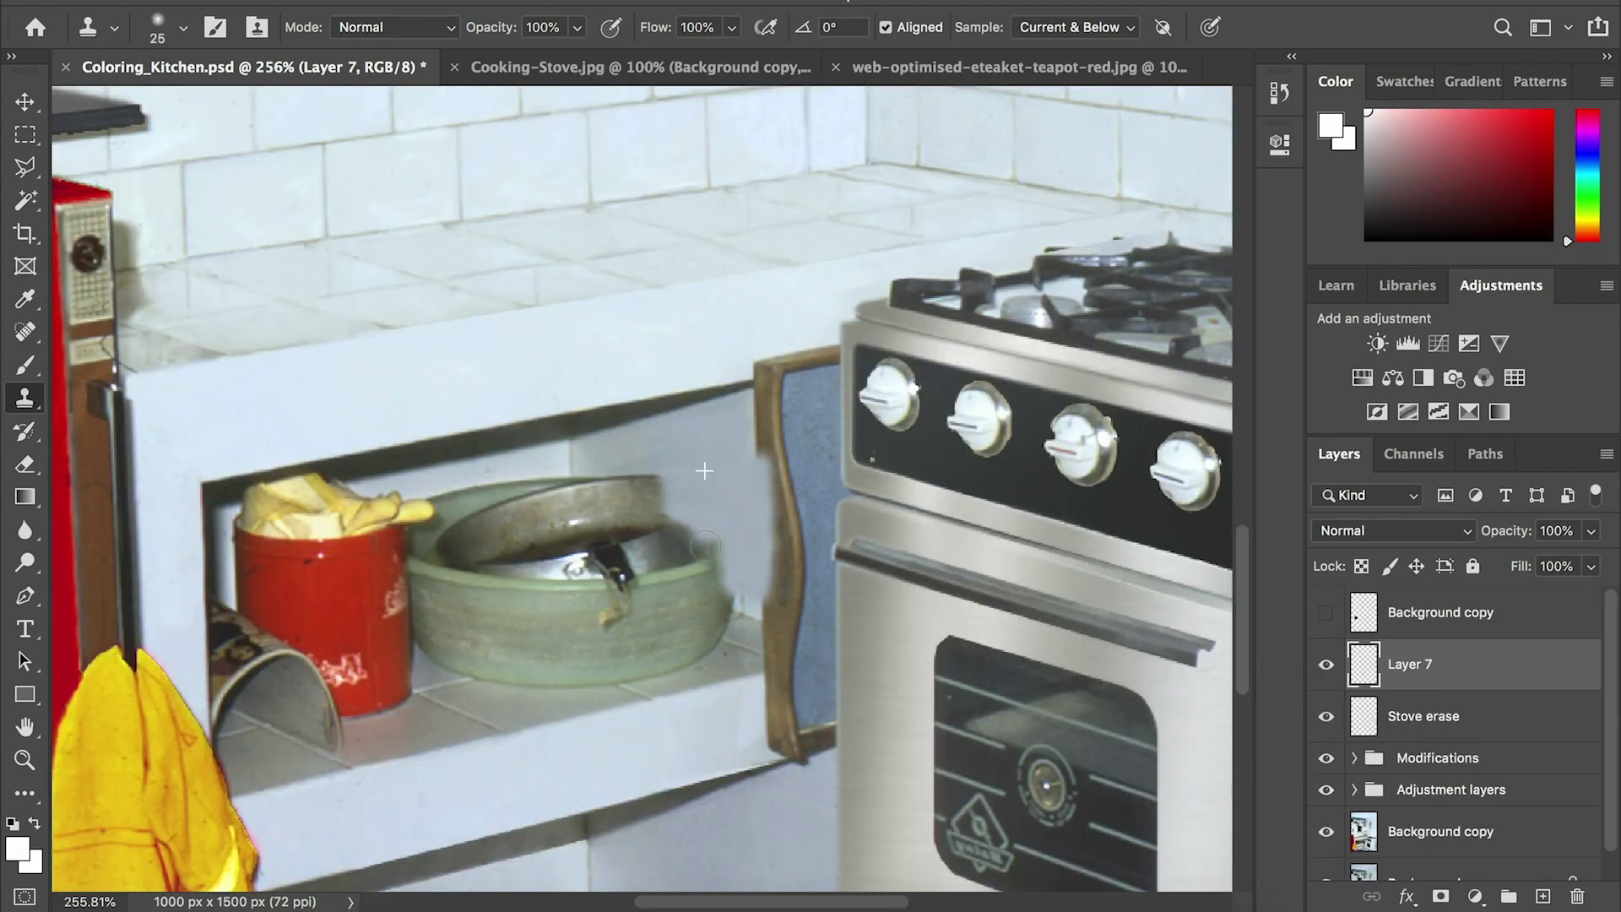
{"action": "mouse_move", "coordinate": [706, 543]}
{"action": "left_mouse_down"}
{"action": "mouse_move", "coordinate": [600, 484]}
{"action": "mouse_move", "coordinate": [519, 565]}
{"action": "left_mouse_up"}
{"action": "key", "text": "bracketleft"}
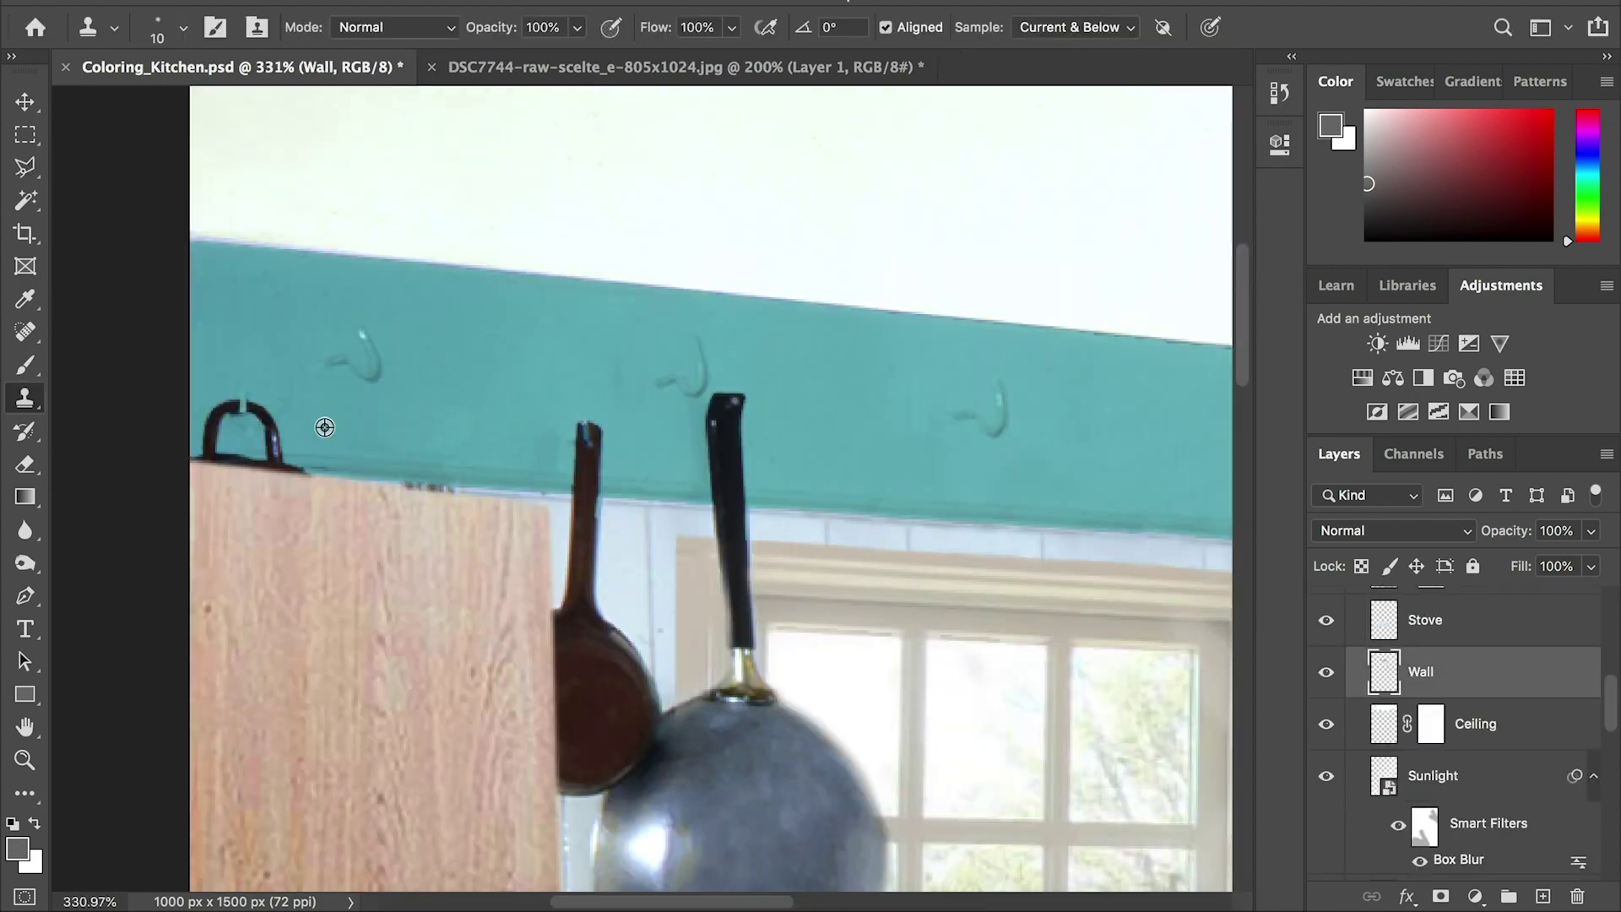
Step: Pan the view right and down across the wood cabinet and teal shelf
{"action": "scroll", "coordinate": [492, 486], "scroll_direction": "right", "scroll_amount": 5}
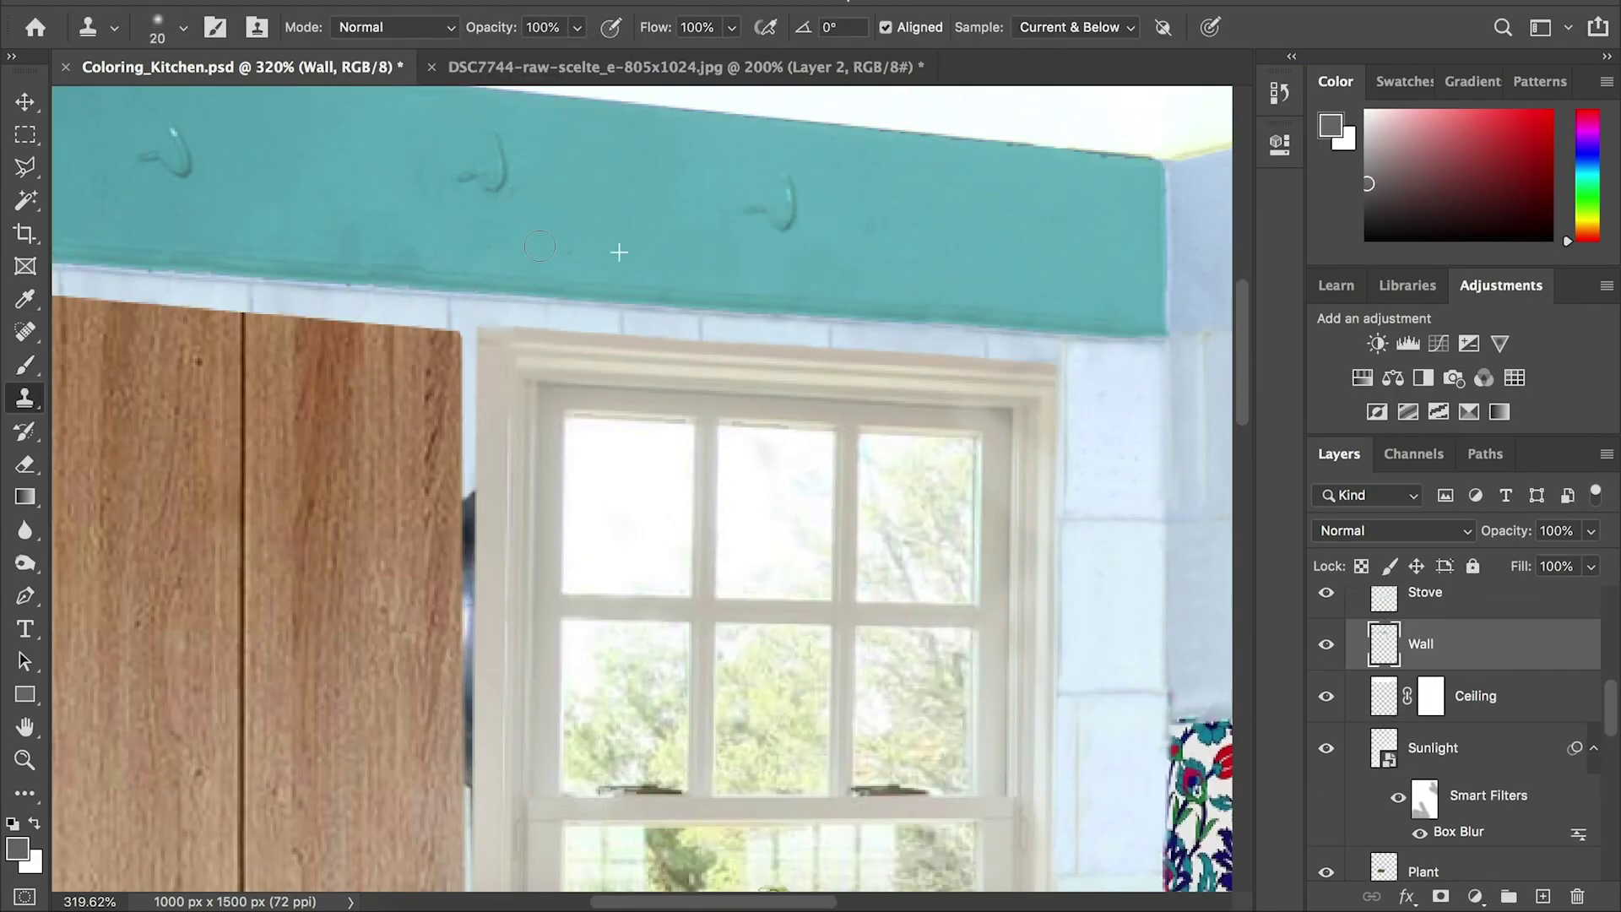
{"action": "scroll", "coordinate": [506, 228], "scroll_direction": "down", "scroll_amount": 4}
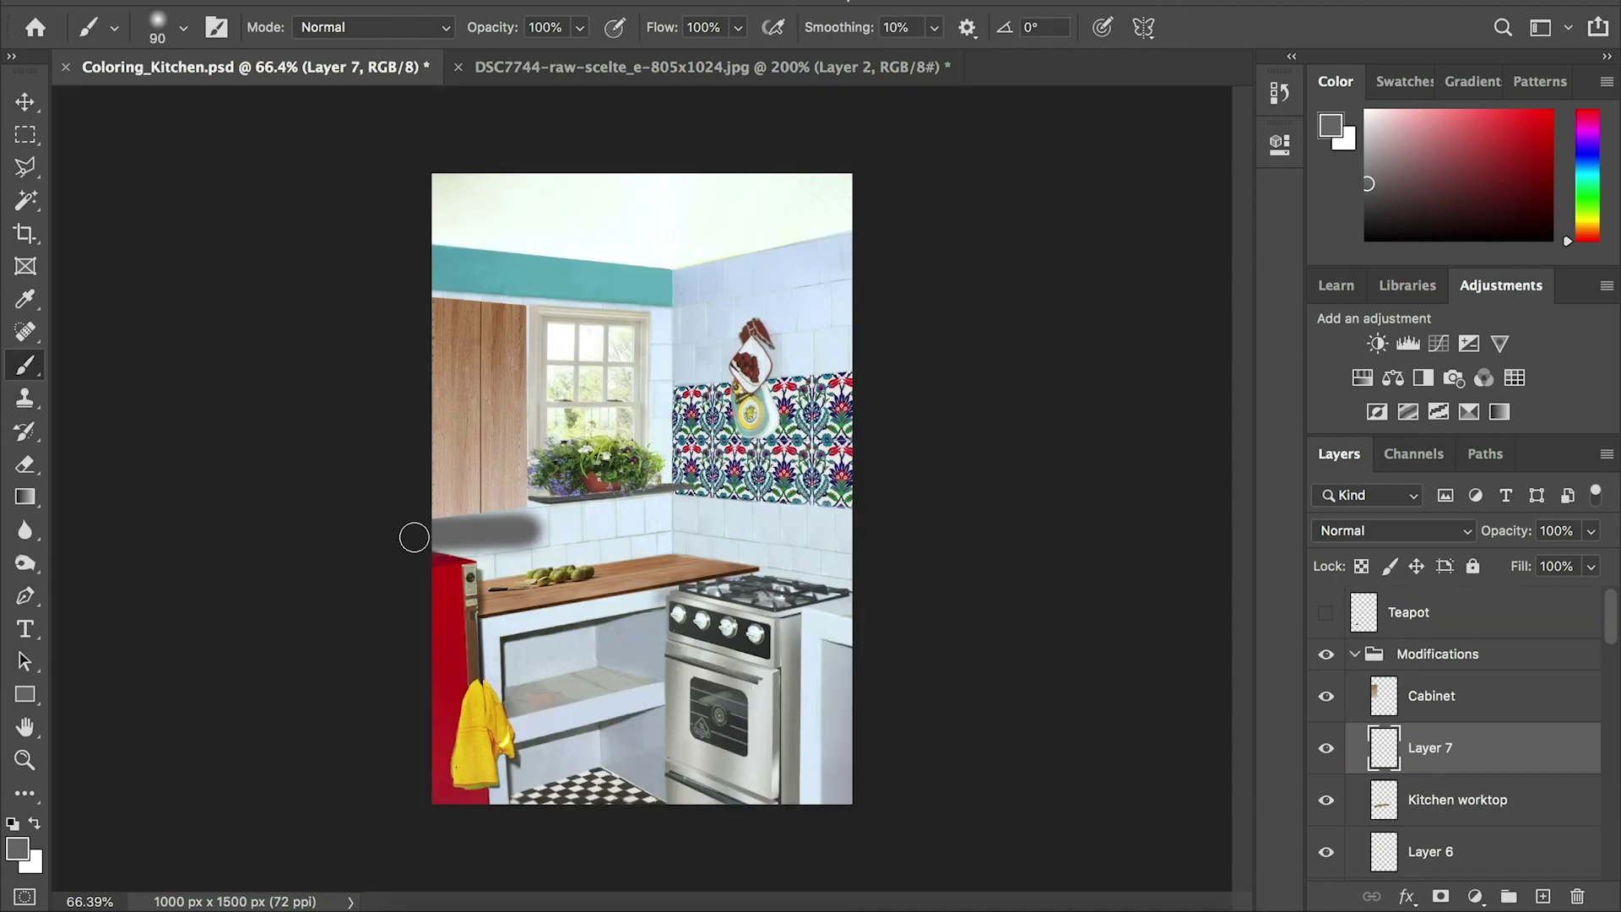